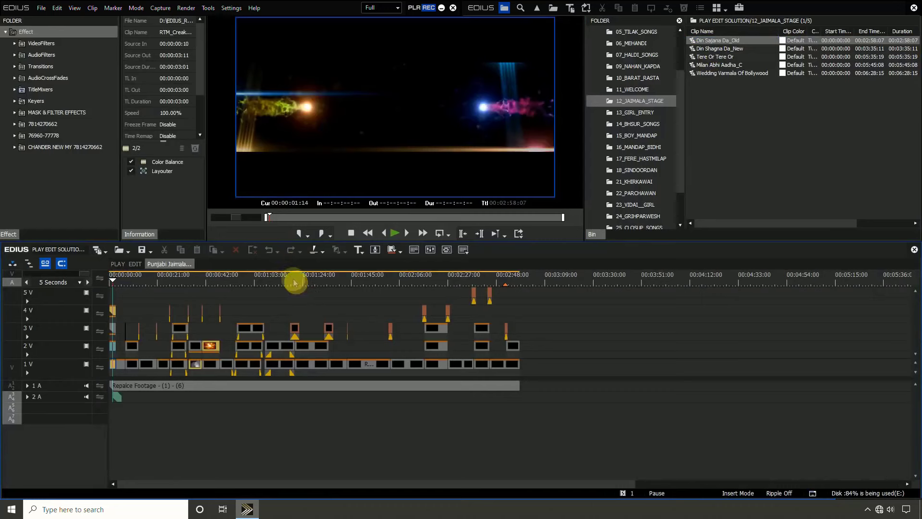
click(713, 41)
click(720, 48)
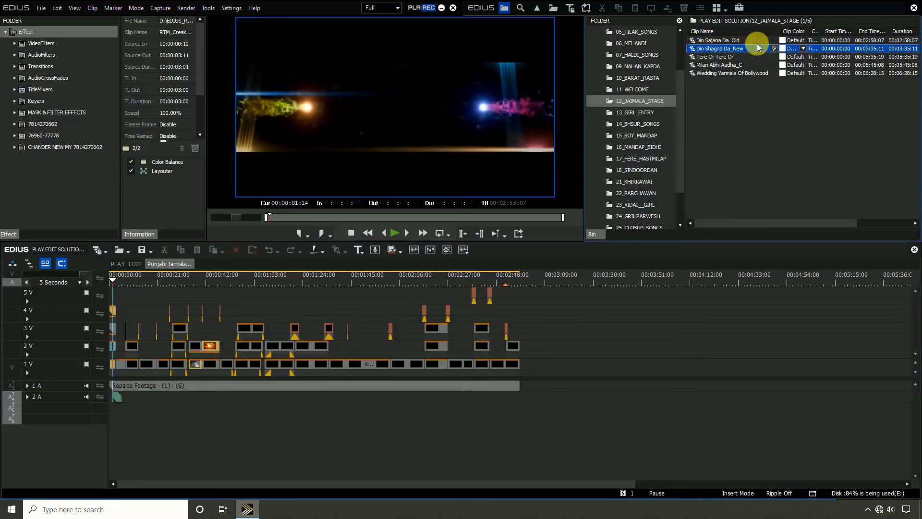
double_click(757, 47)
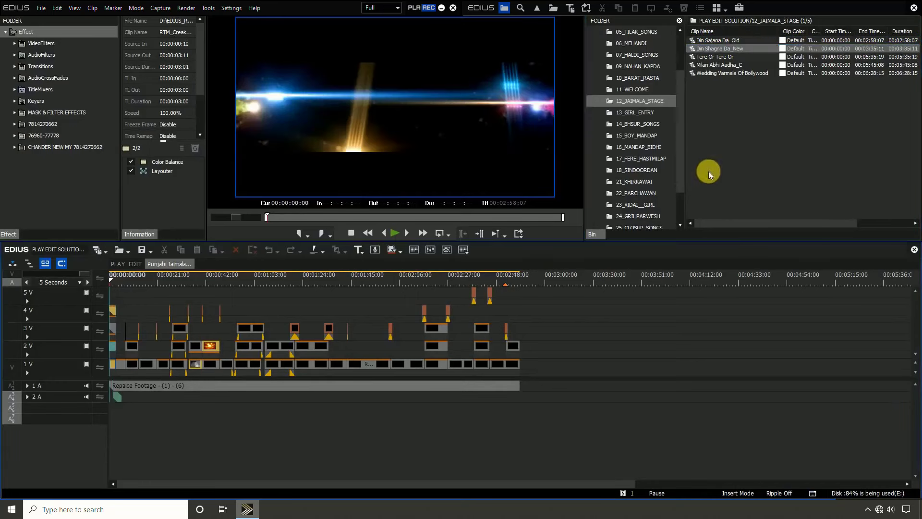
- Import clips 6J3A5843 to 6J3A5857 into the PLAY EDIT SOLUTION bin and place them on track 1 VA of the Repalce Footage sequence
click(684, 114)
drag(683, 113, 682, 32)
click(644, 31)
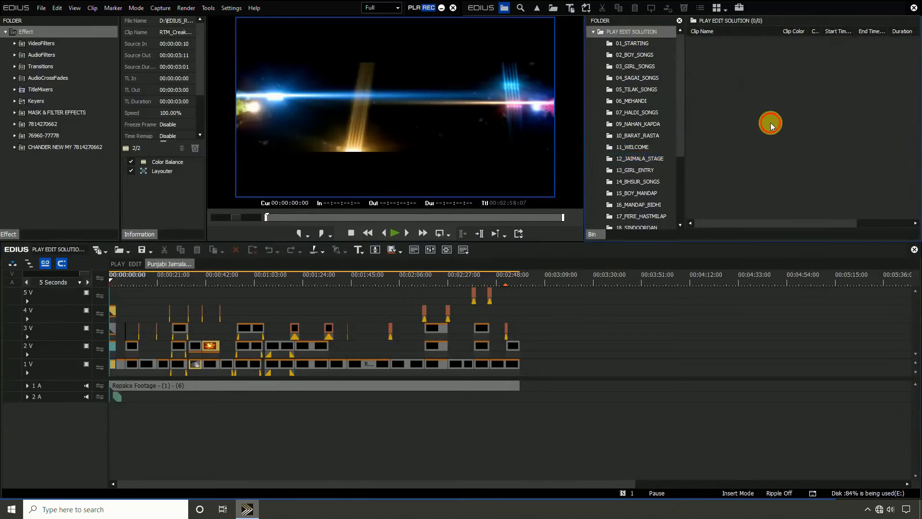
double_click(765, 110)
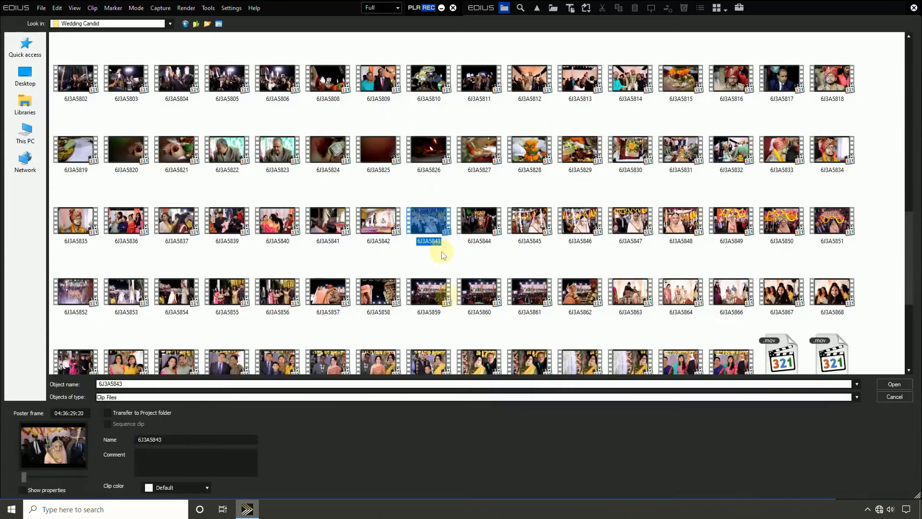
shift+click(329, 292)
key(Return)
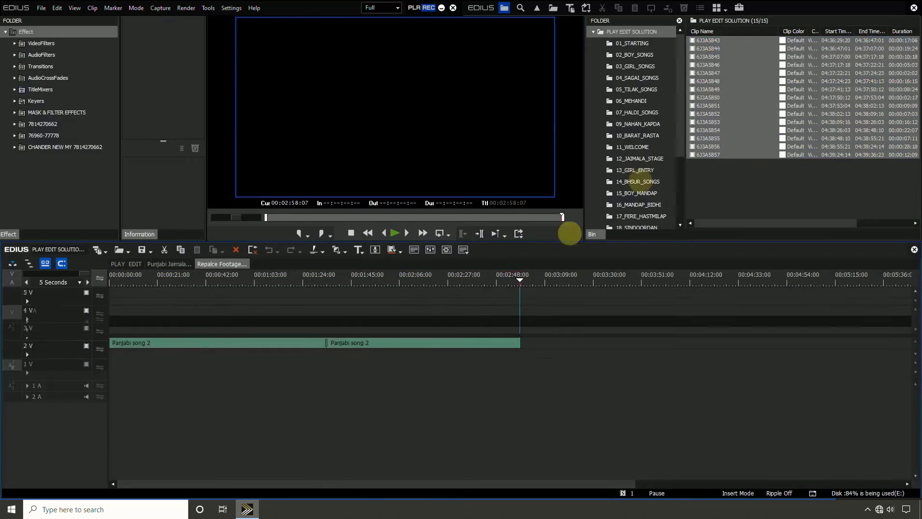
drag(230, 267, 58, 329)
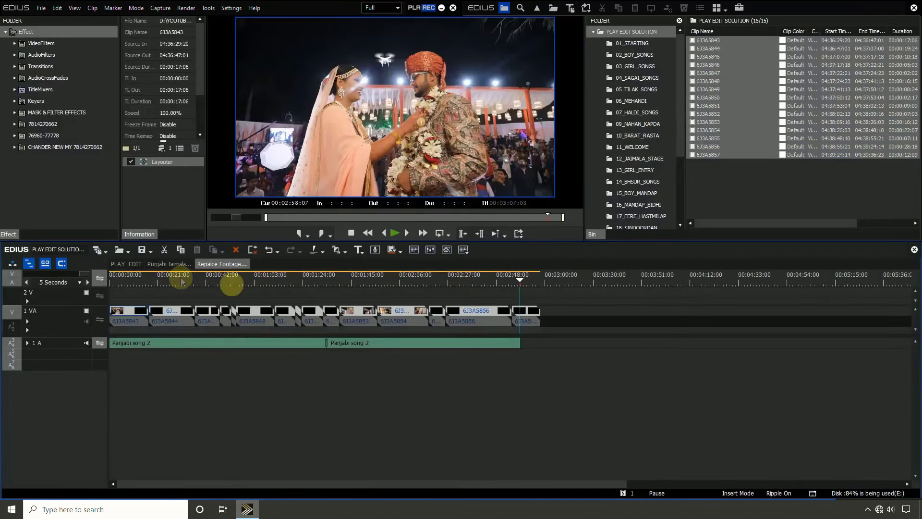
- Return to the Punjabi Jaimala sequence, mute its 1 A audio track and play it in an enlarged preview
click(172, 265)
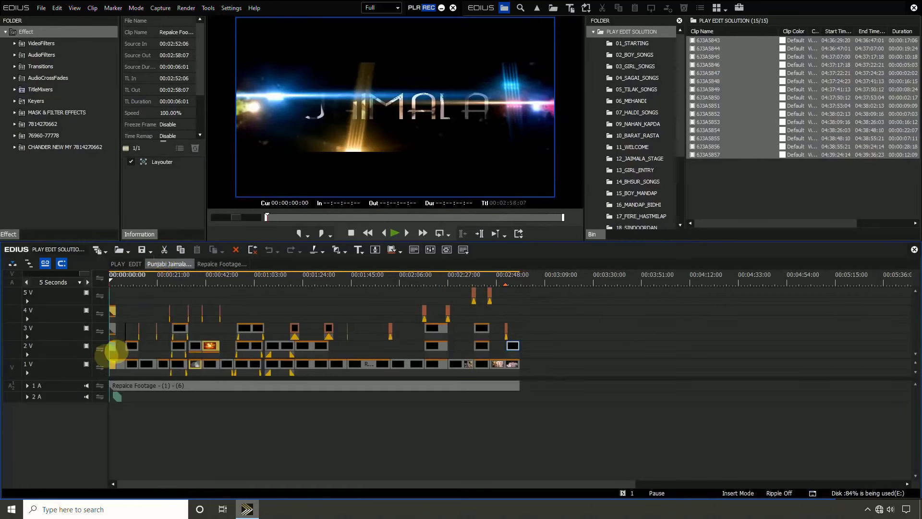
click(86, 386)
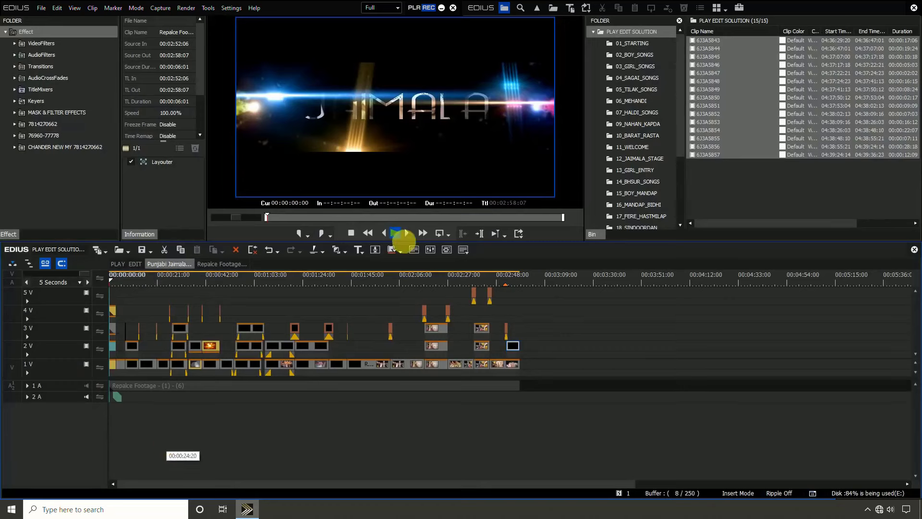
click(395, 233)
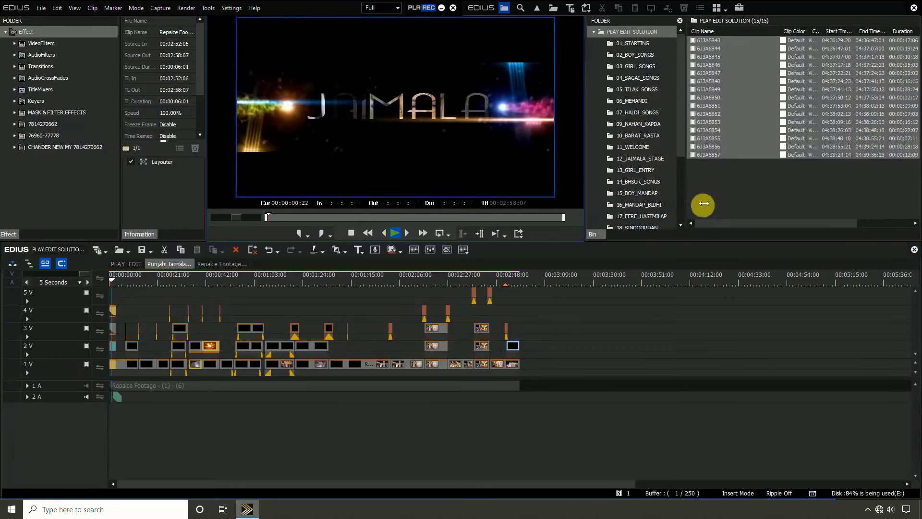
drag(703, 205, 653, 312)
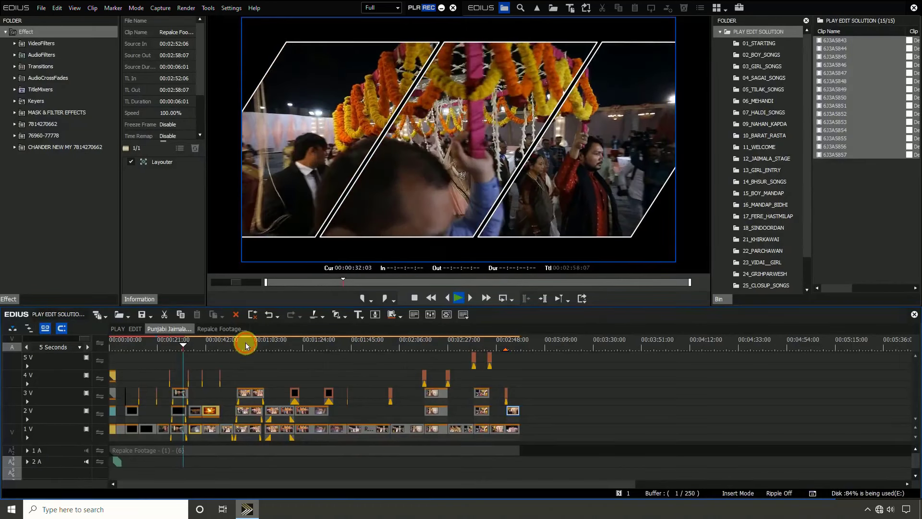
- Examine the effects at several points of the Punjabi Jaimala sequence, from about 00:00:59 to 00:02:21
click(246, 342)
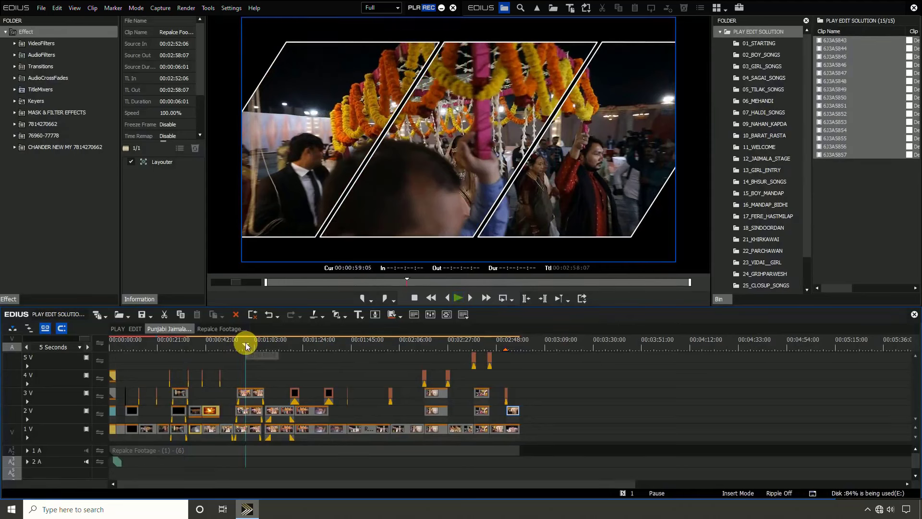
drag(279, 338, 283, 341)
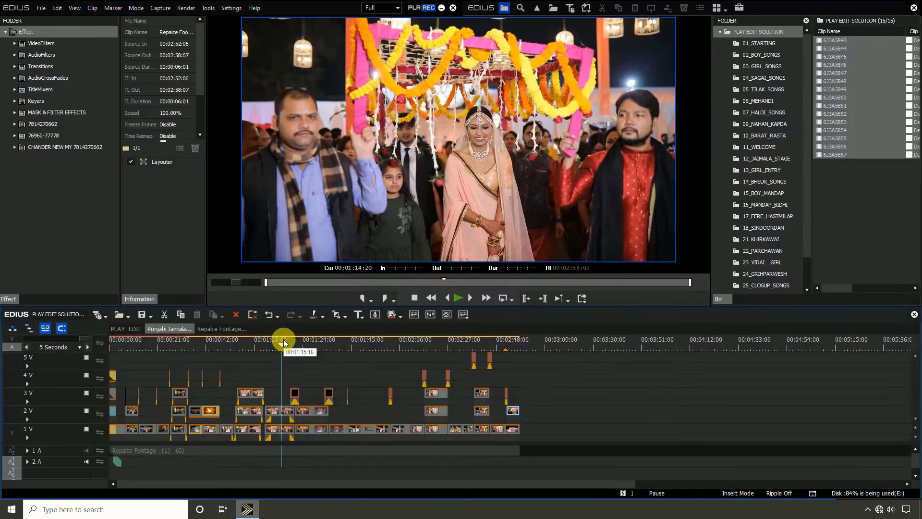
click(315, 341)
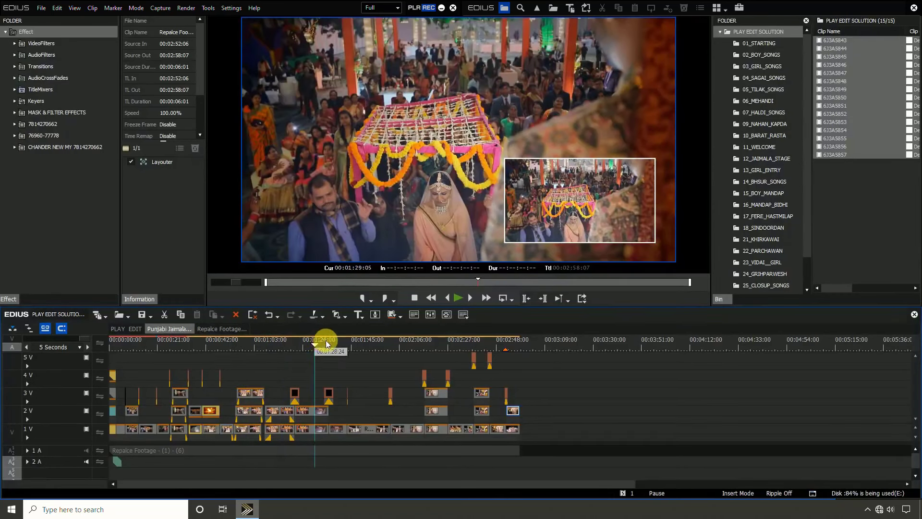
drag(326, 343, 436, 345)
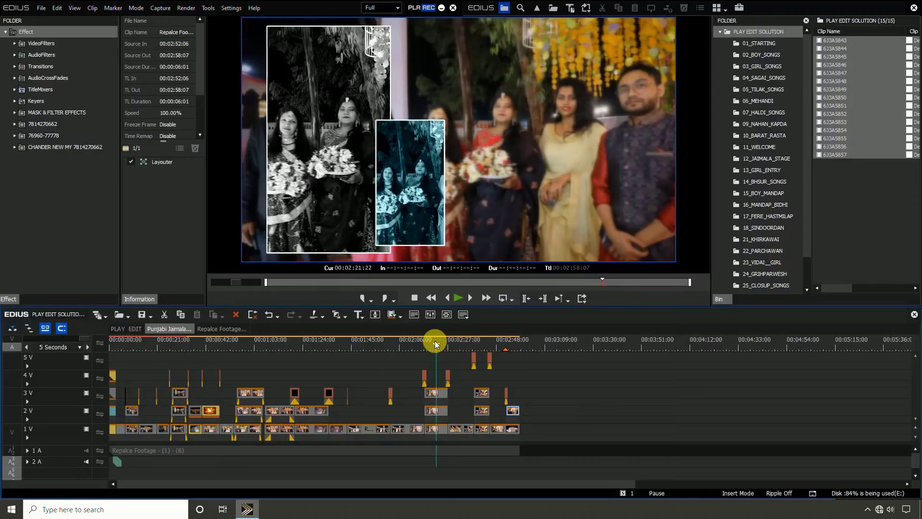
- Trim the end of clip 6J3A5844 in the Repalce Footage sequence to 00:00:36:03, closing the gap behind it
click(232, 329)
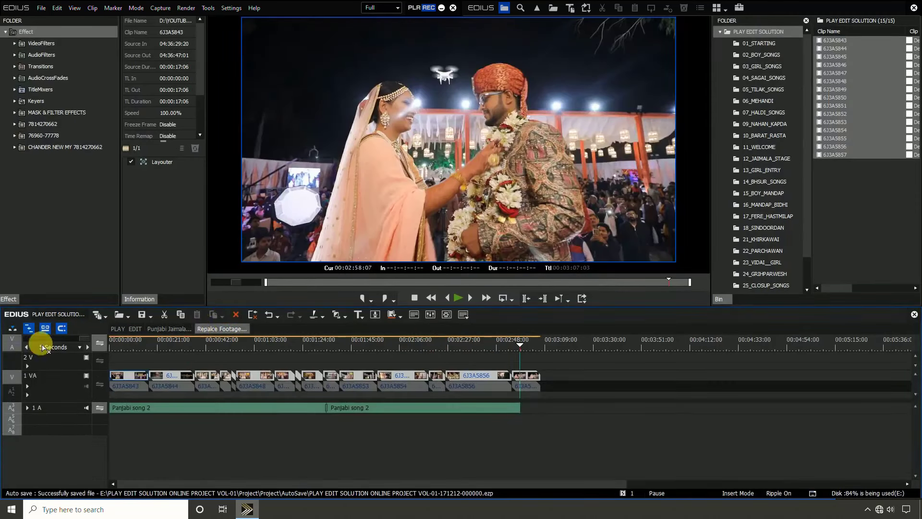
drag(160, 343, 316, 365)
key(ctrl+KP_Add)
click(315, 376)
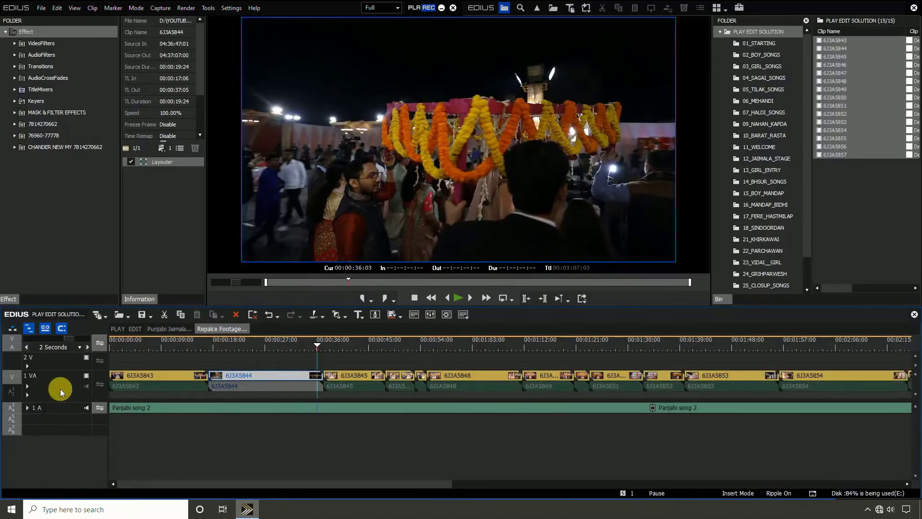
key(m)
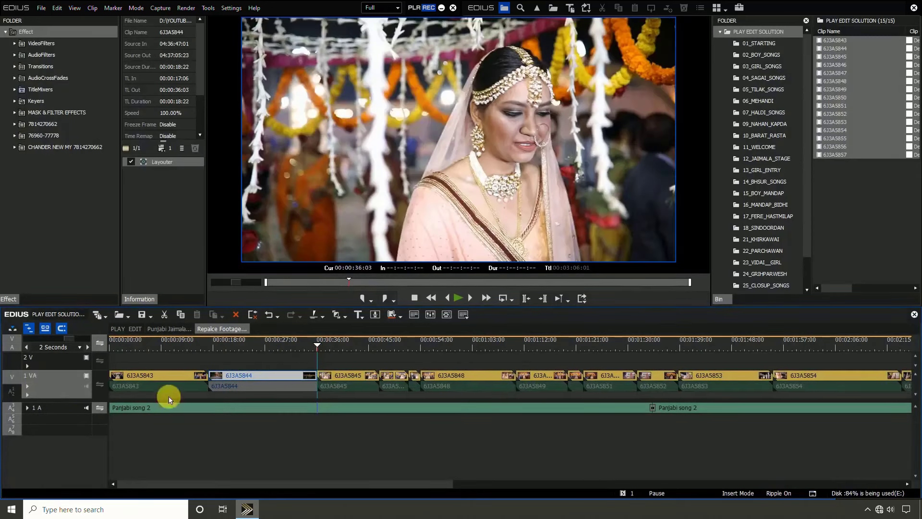
- Ripple-delete the short clip directly before 6J3A5848 on track 1 VA
drag(329, 345, 407, 361)
click(413, 374)
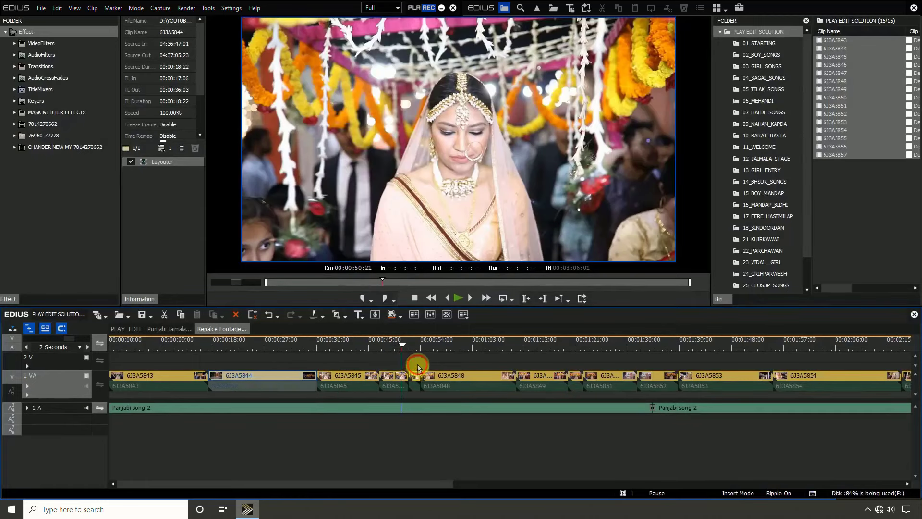
key(Delete)
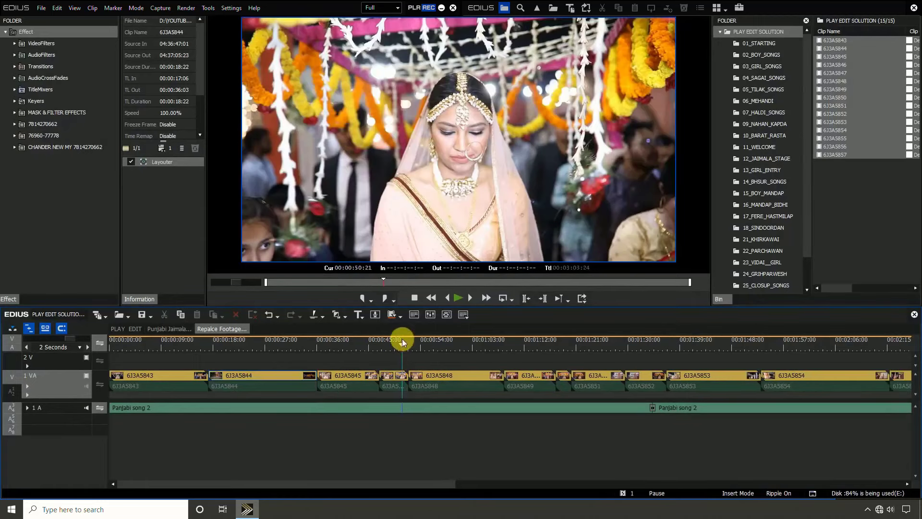
- Skim the remaining footage of the Repalce Footage sequence and return to the Punjabi Jaimala sequence
drag(402, 339, 656, 342)
click(900, 350)
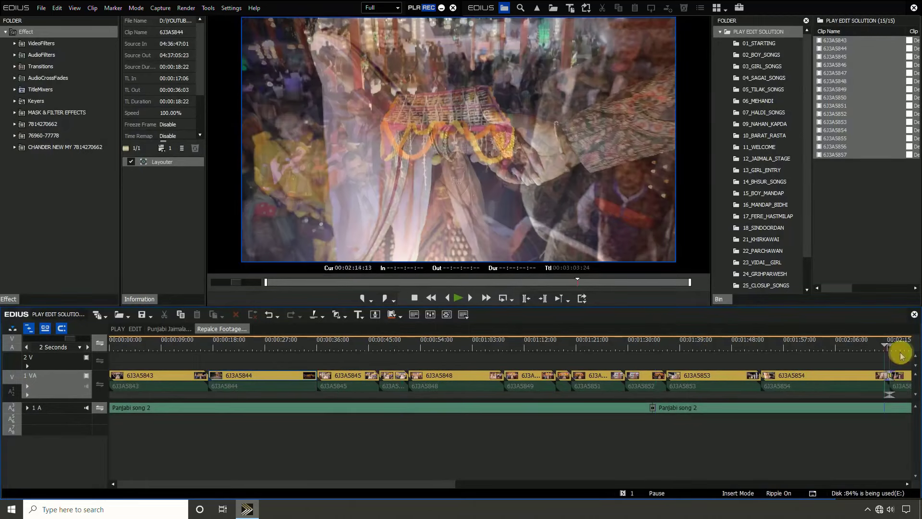
click(177, 329)
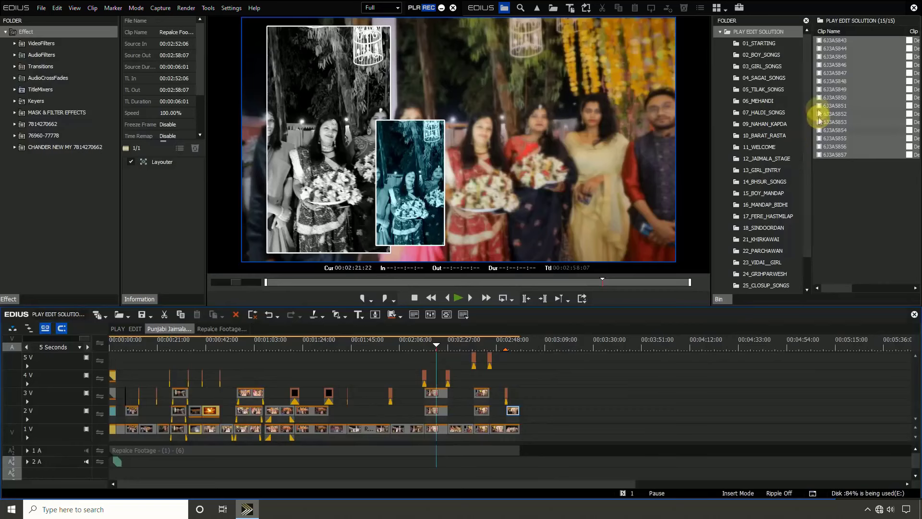
- Open the Din Shagna Da_New sequence from the 12_JAIMALA_STAGE bin, show the root bin's clips, and open the nested Replace sequence
click(765, 159)
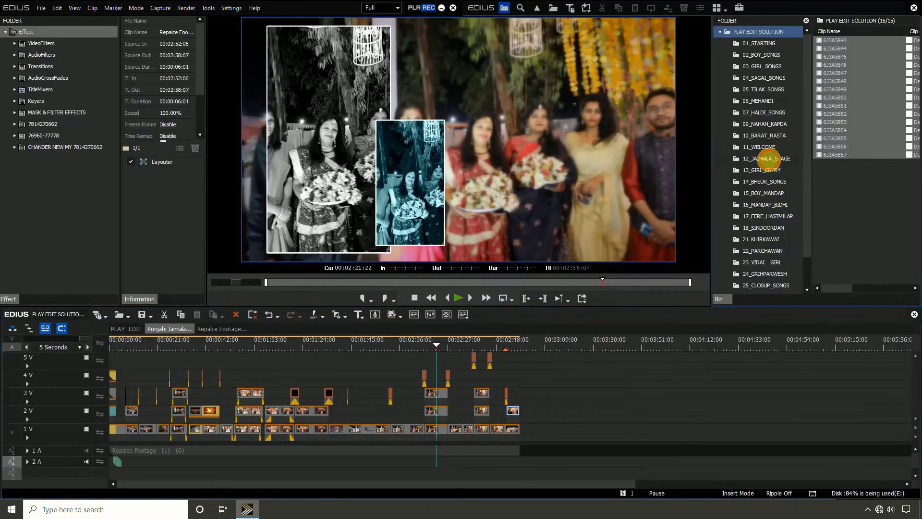
double_click(858, 48)
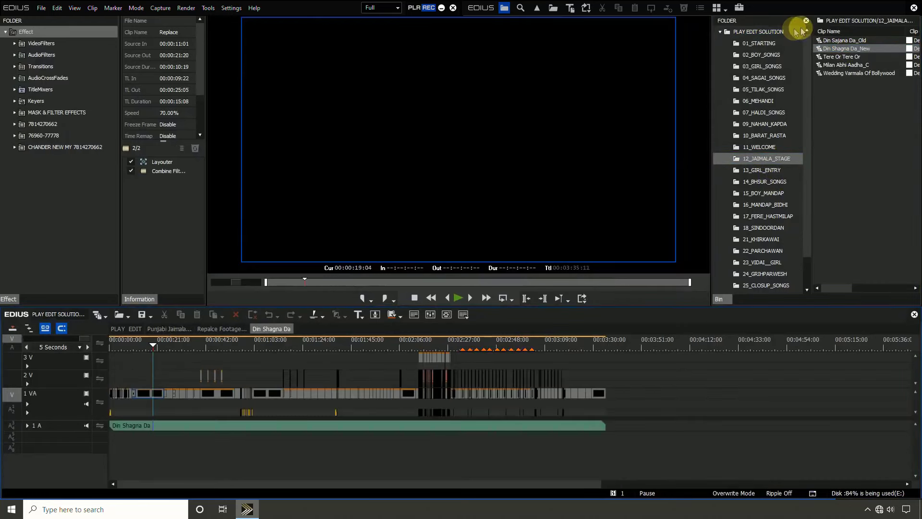
click(789, 31)
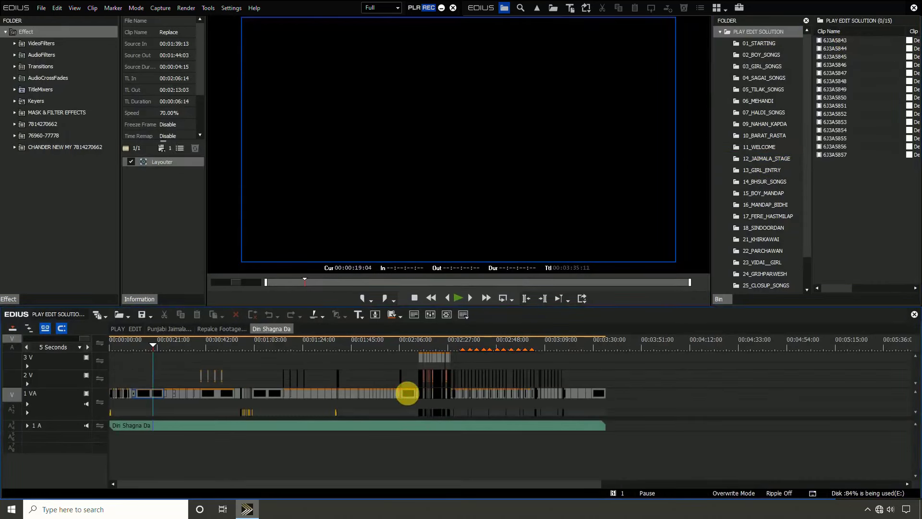
double_click(407, 394)
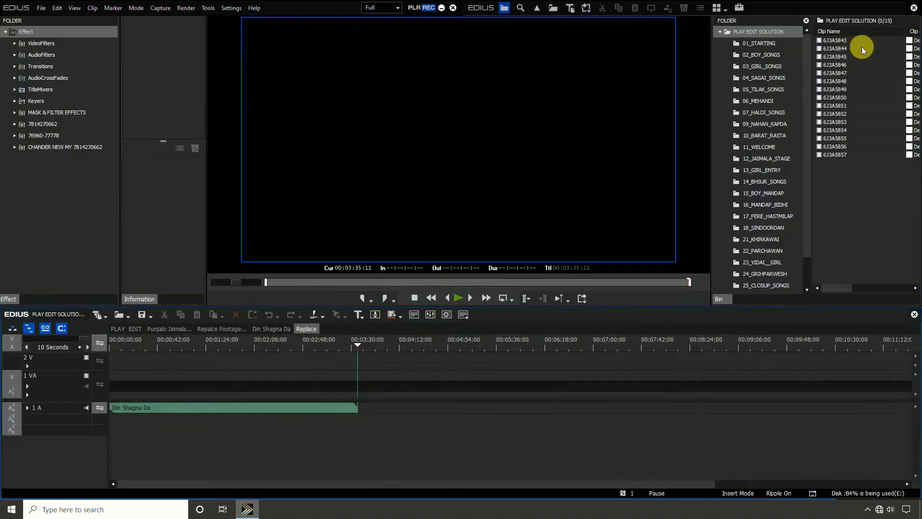
- Place all clips 6J3A5843 to 6J3A5857 twice in a row on track 1 VA of the Replace sequence
key(ctrl+a)
drag(864, 66, 346, 379)
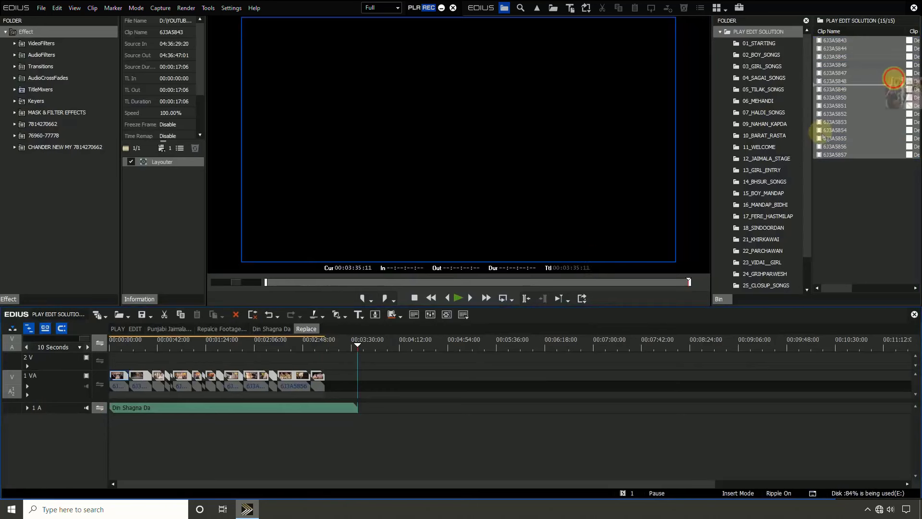
drag(820, 132, 319, 380)
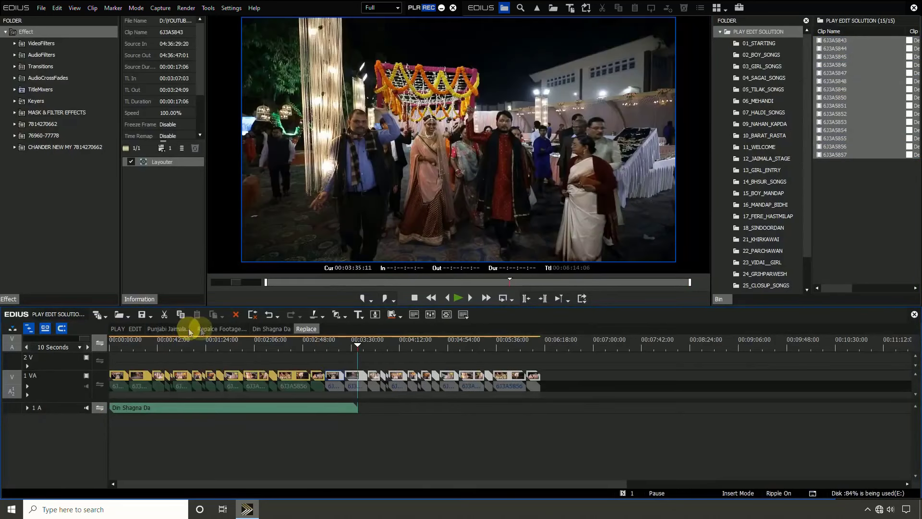
- Return to the Din Shagna Da sequence, move the playhead to its start and mute audio track 1 A
click(272, 330)
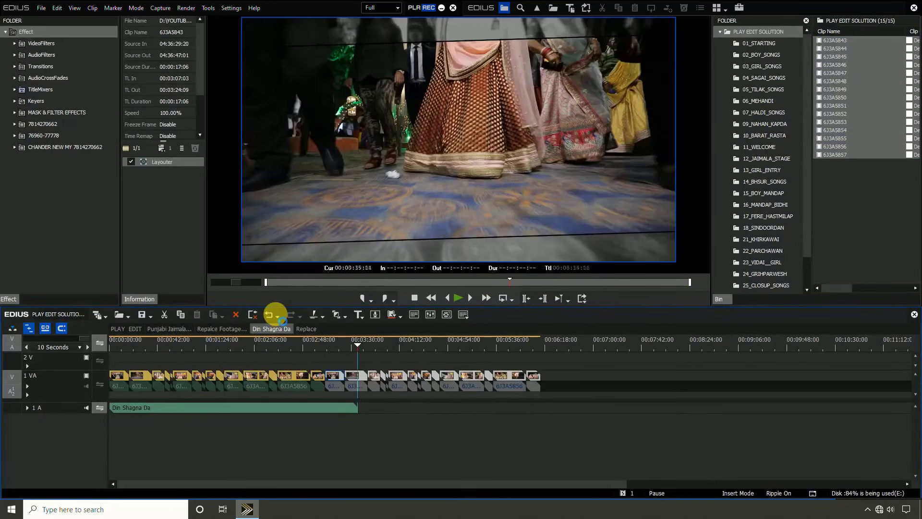
click(275, 313)
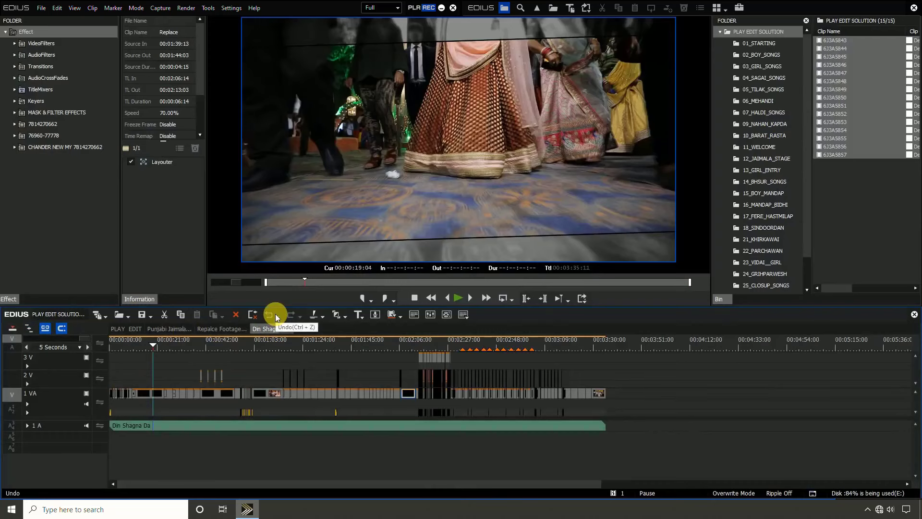
drag(150, 342, 93, 422)
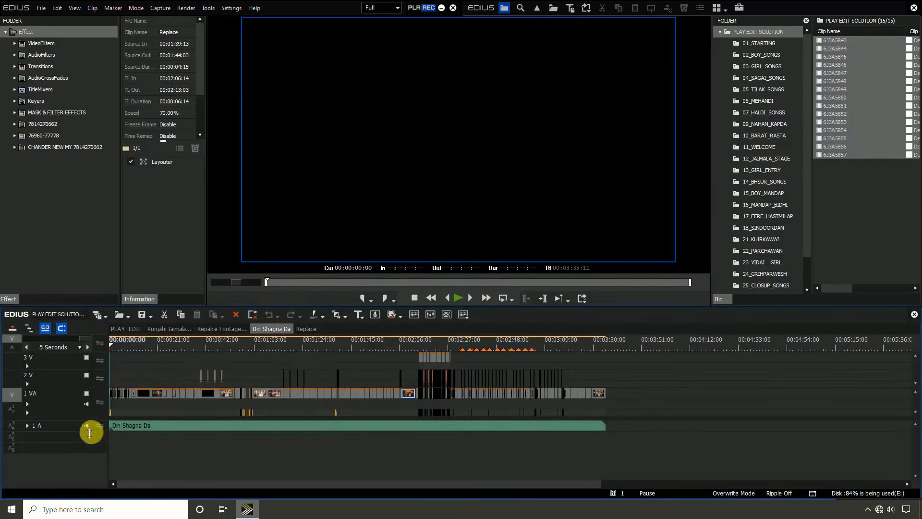
click(87, 427)
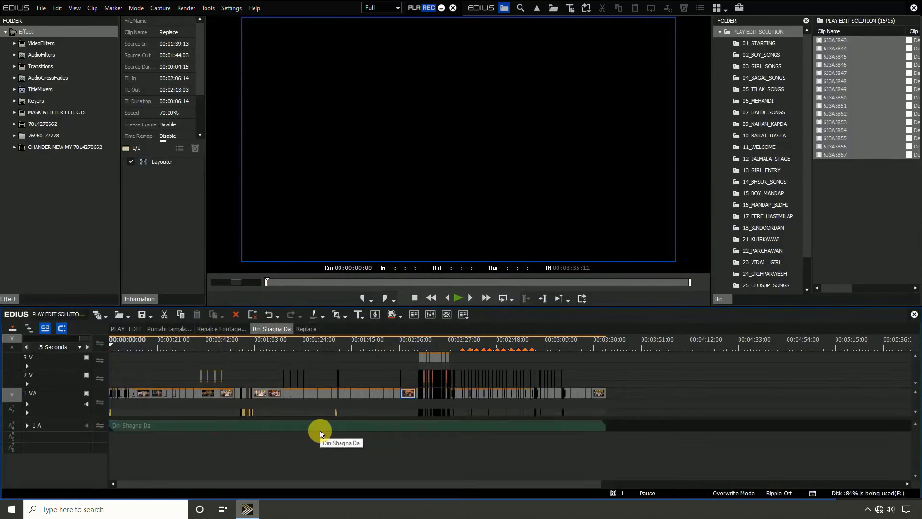
- Play the opening of the Din Shagna Da sequence to check the replaced footage, and resume playback around the long Replace clip
key(space)
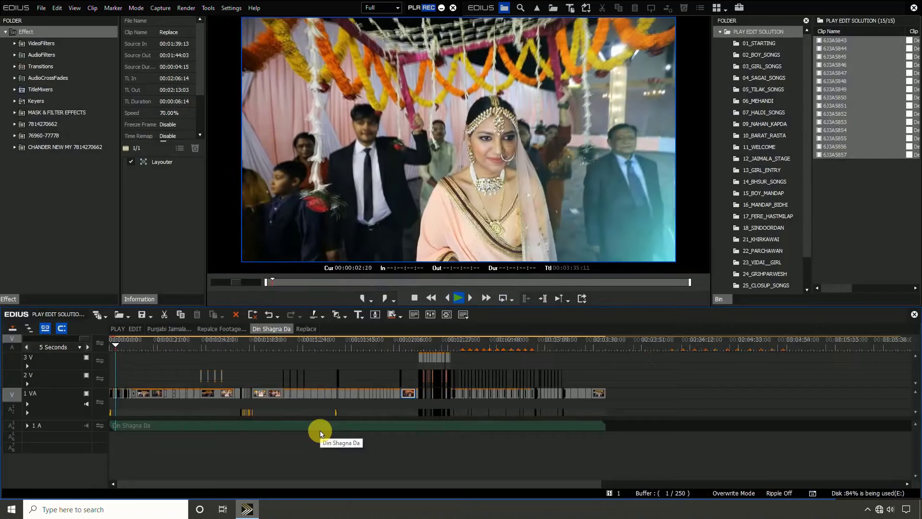
scroll(320, 434, up, 1)
scroll(321, 434, up, 2)
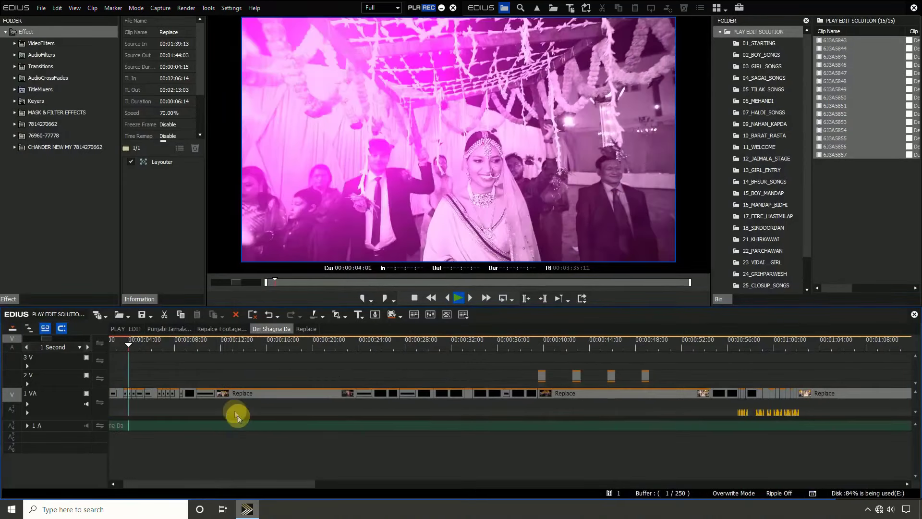
key(space)
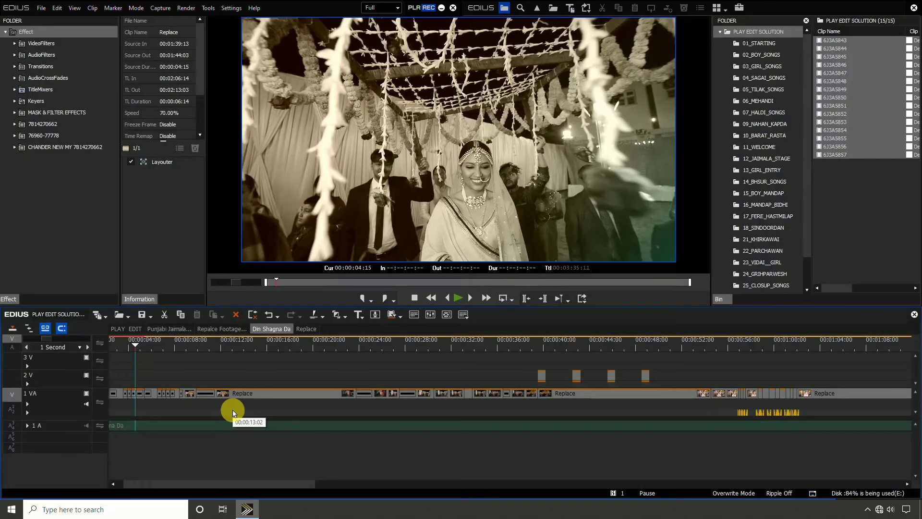
drag(237, 335, 324, 339)
click(245, 330)
key(space)
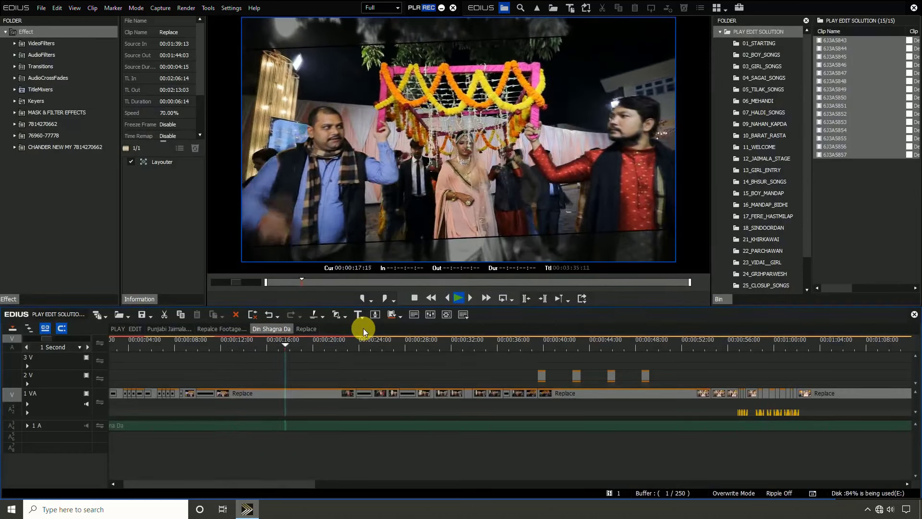
- Preview the Din Shagna Da sequence from about 00:00:26 to 00:01:01 by scrubbing and playing the replaced footage
click(386, 339)
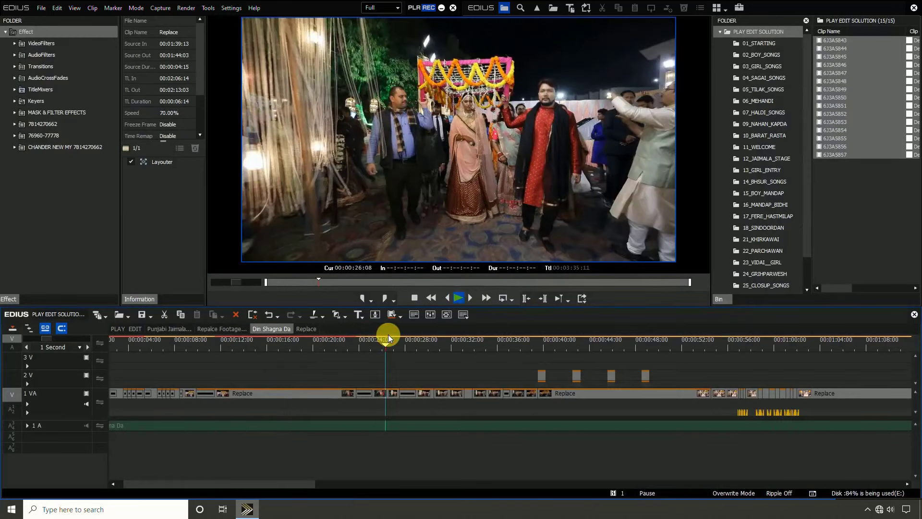
drag(388, 338, 538, 360)
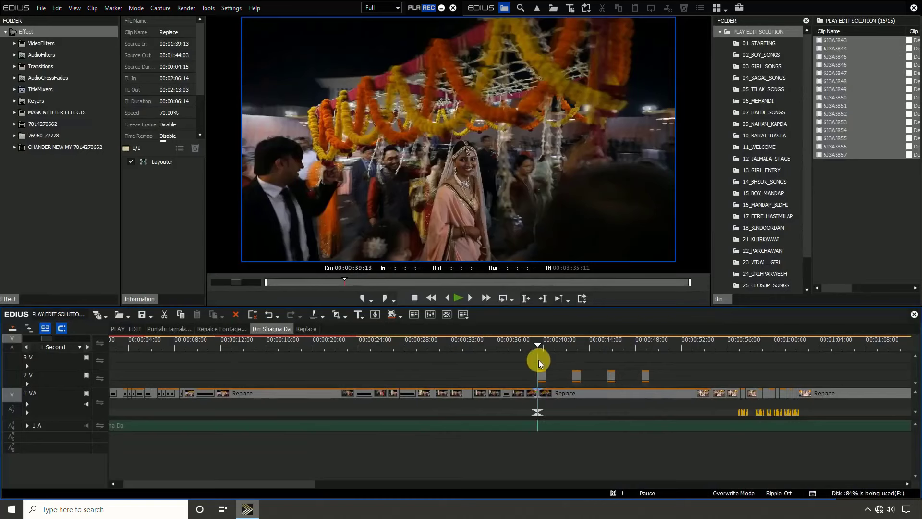
key(space)
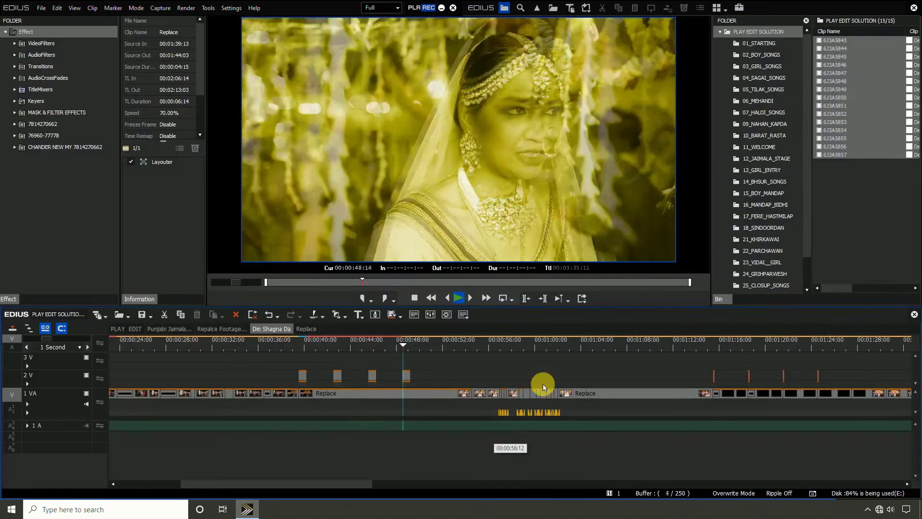
click(456, 342)
key(space)
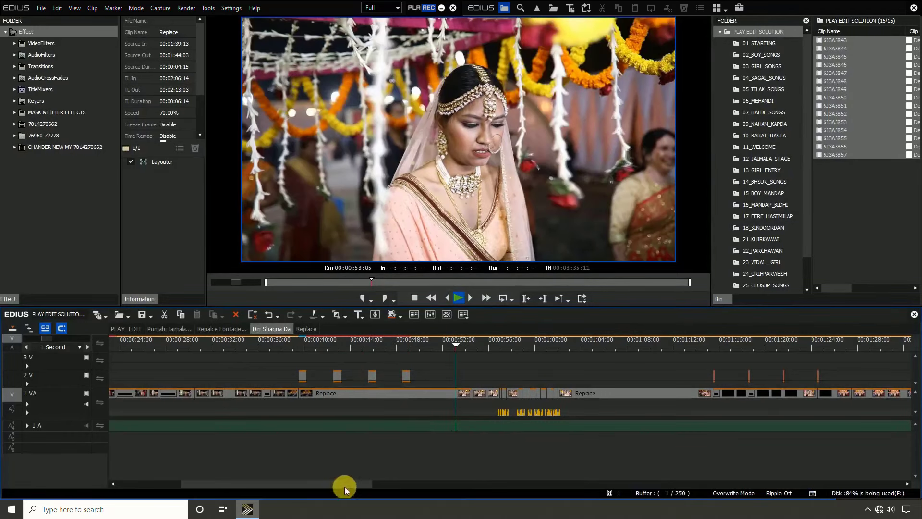
drag(345, 484, 414, 476)
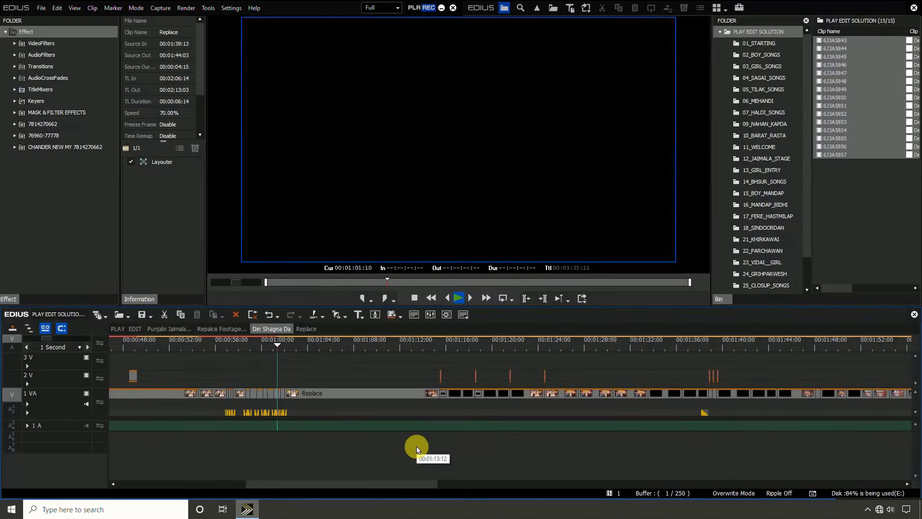
key(space)
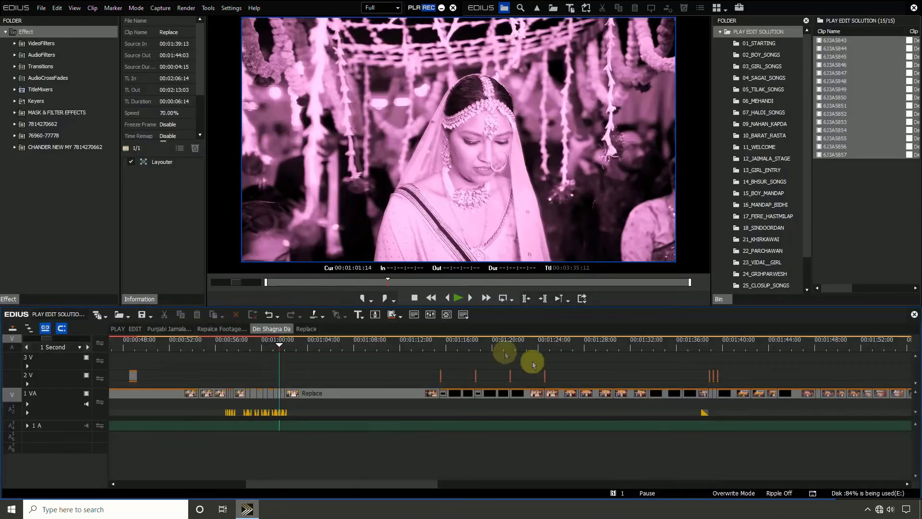
- Scrub and play the rest of the Din Shagna Da sequence up to about 00:02:27, and show its whole length at the 5-second timeline scale
click(467, 340)
drag(467, 340, 648, 339)
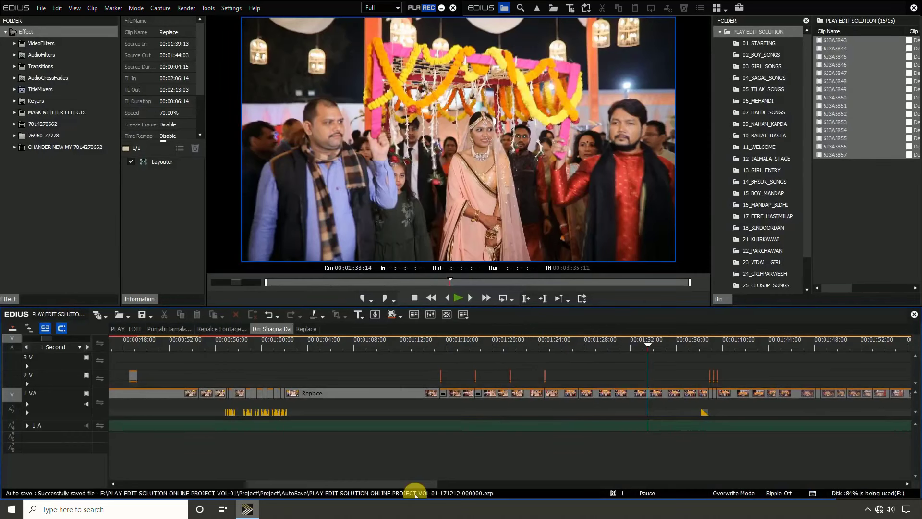
drag(420, 484, 515, 473)
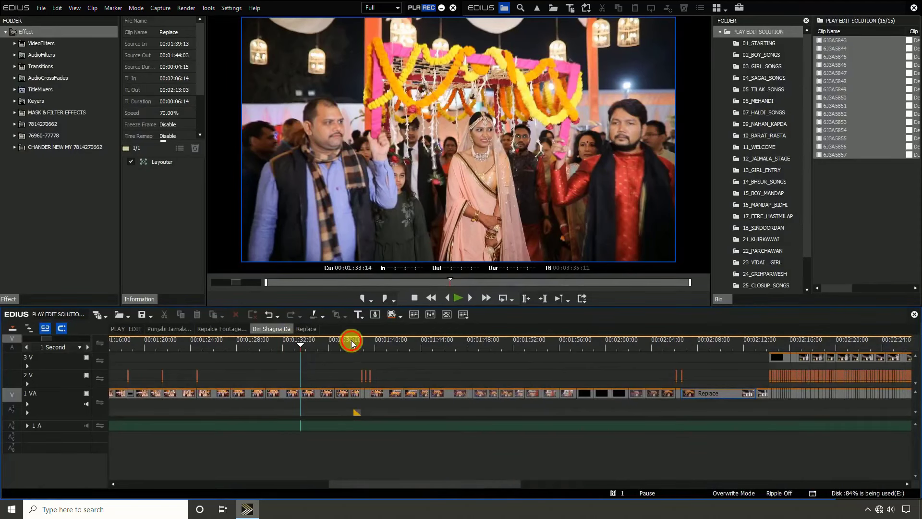
click(470, 345)
drag(470, 345, 848, 356)
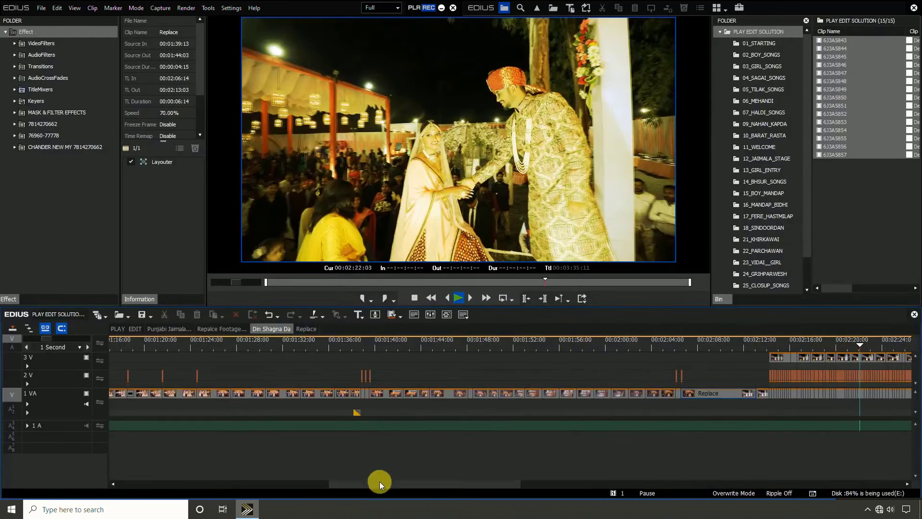
drag(379, 483, 504, 467)
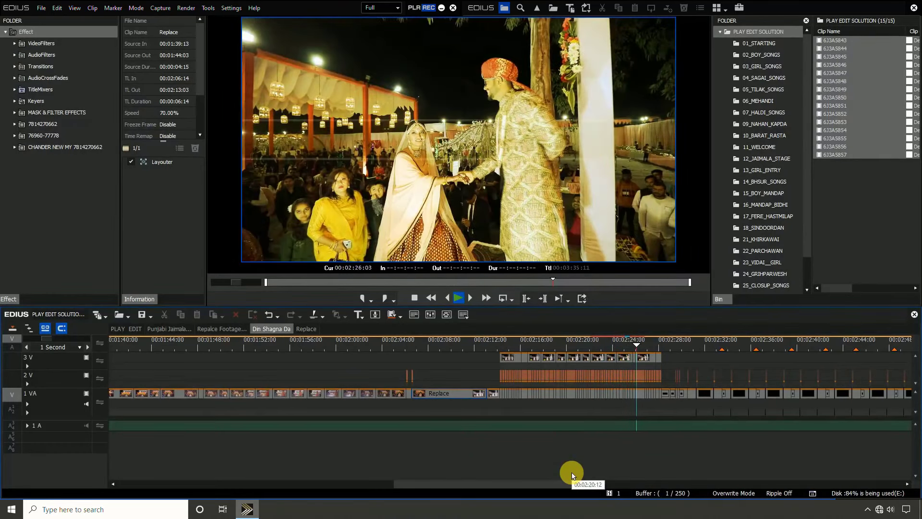
key(space)
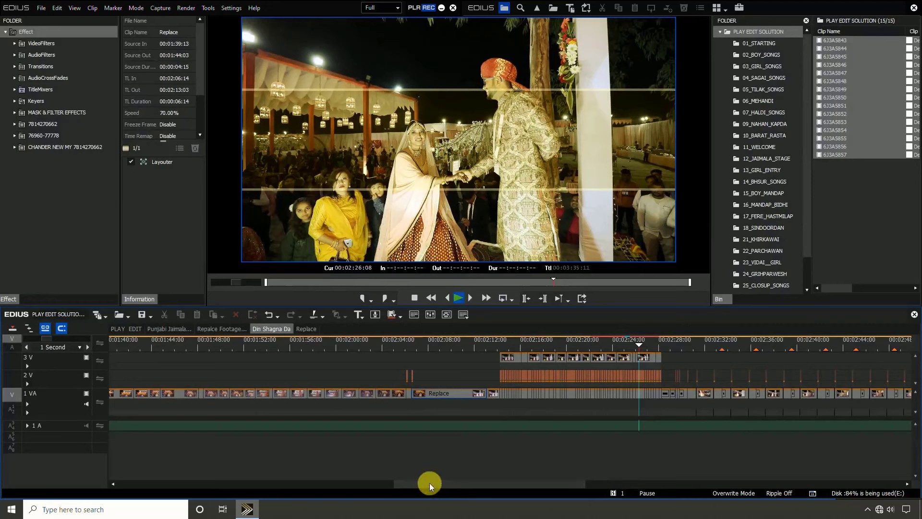
scroll(430, 483, down, 5)
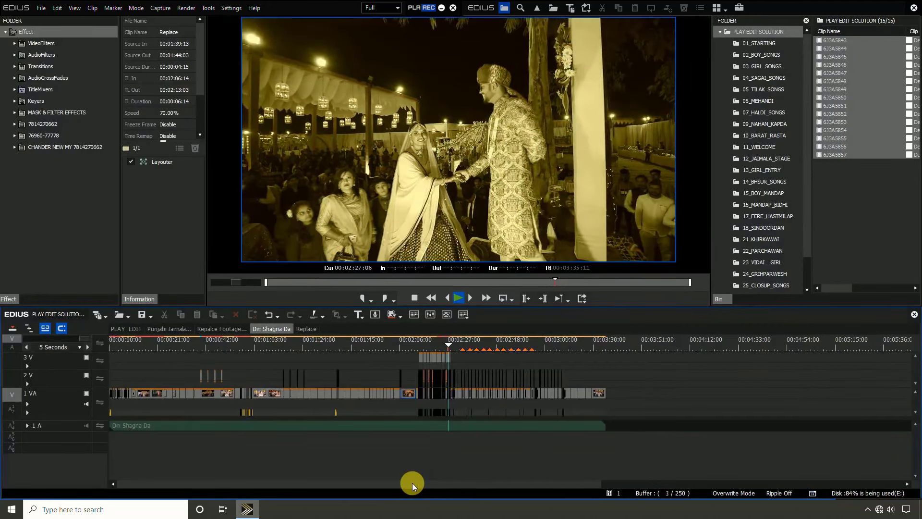
key(space)
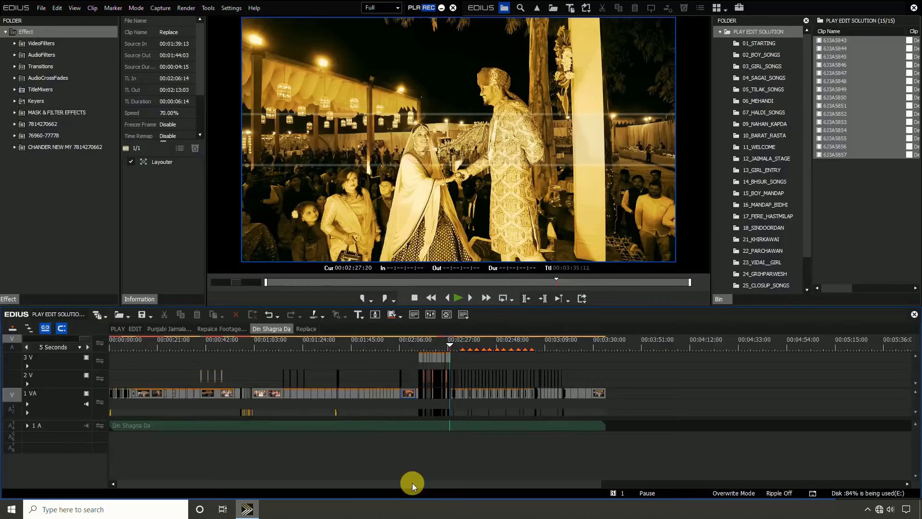
- Switch to the PLAY EDIT sequence and close all other open sequences
click(133, 328)
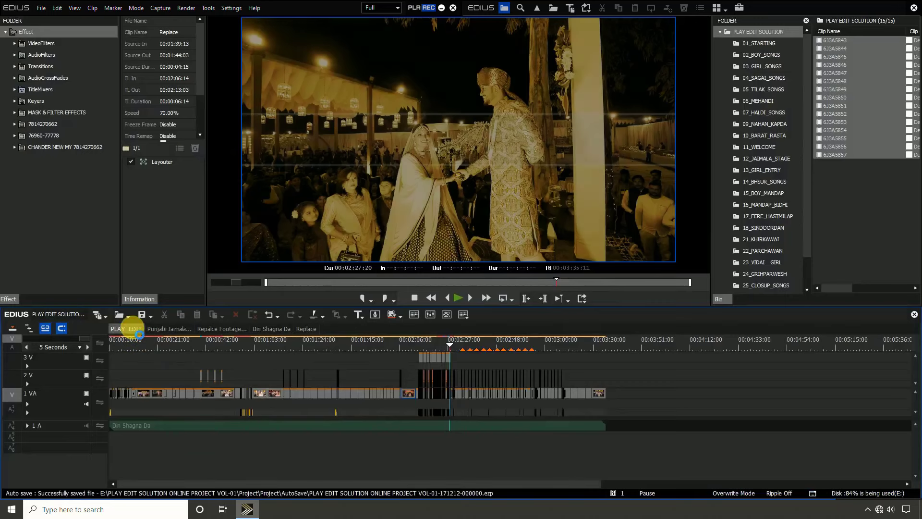
right_click(132, 327)
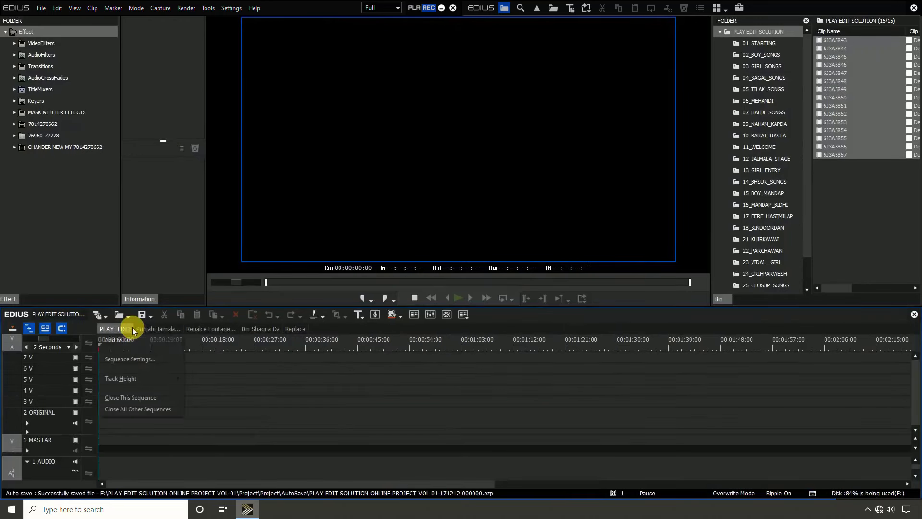
click(129, 409)
click(434, 420)
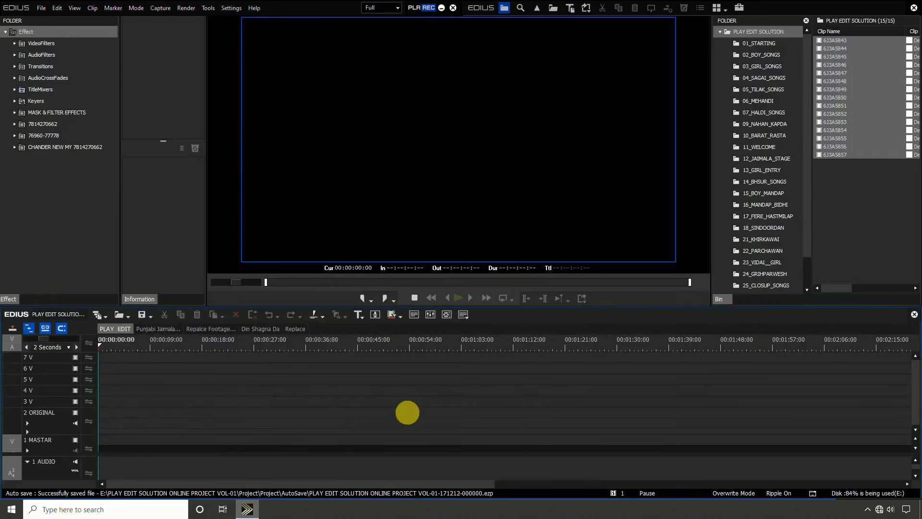
- Delete all clips from the PLAY EDIT SOLUTION root bin
click(851, 64)
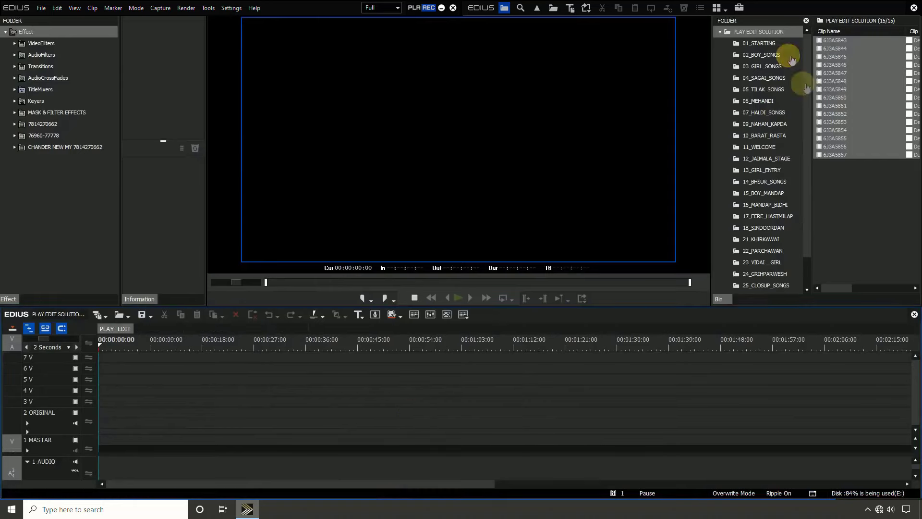
key(ctrl+a)
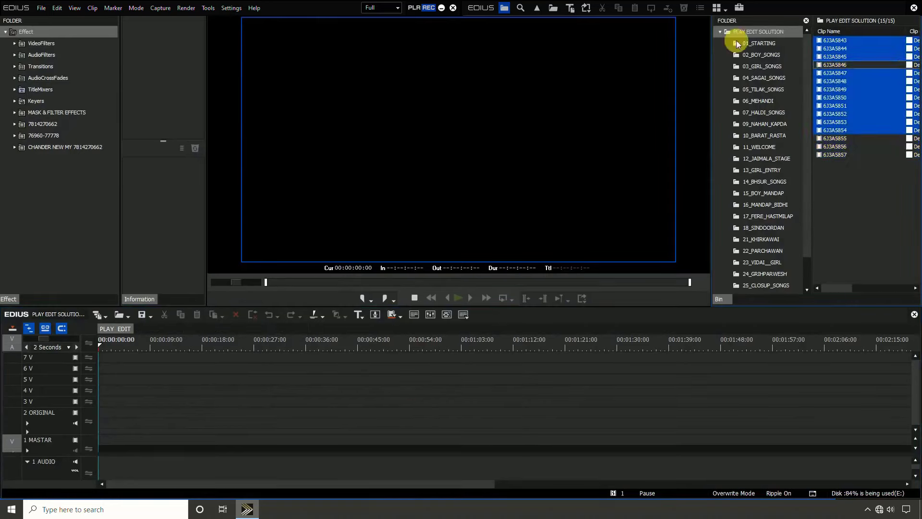
key(Delete)
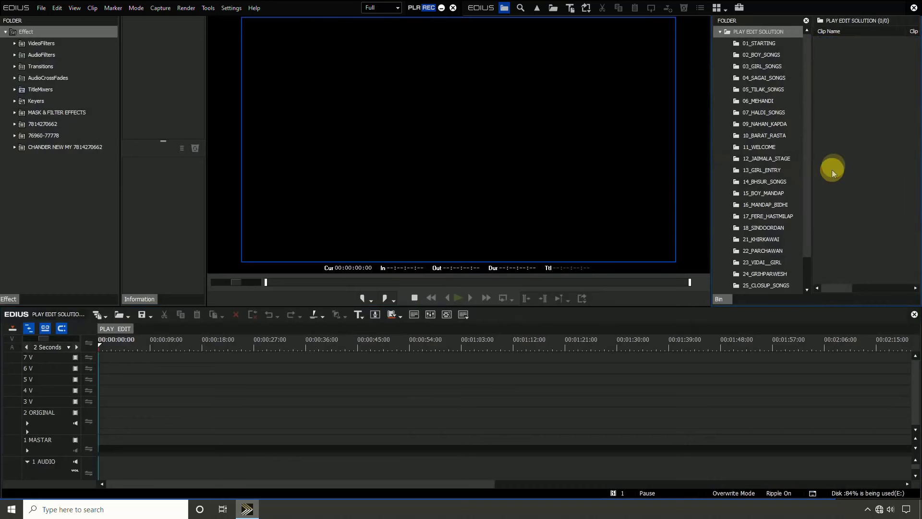
- Import every clip from the Wedding Candid folder into the PLAY EDIT SOLUTION root bin
double_click(842, 142)
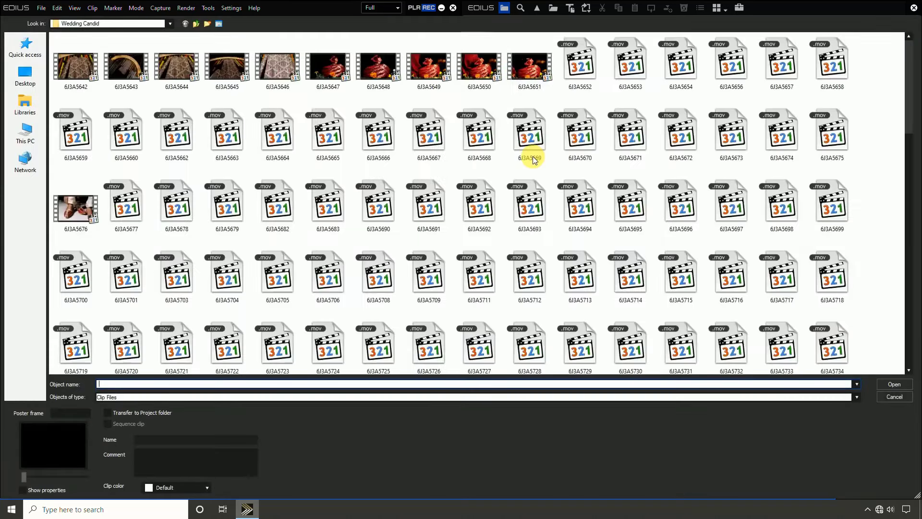
click(533, 158)
key(ctrl+a)
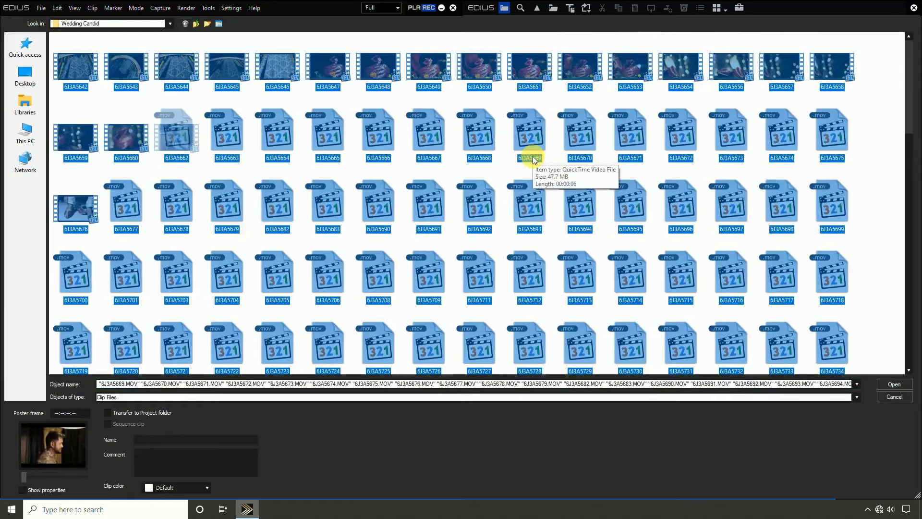
key(Return)
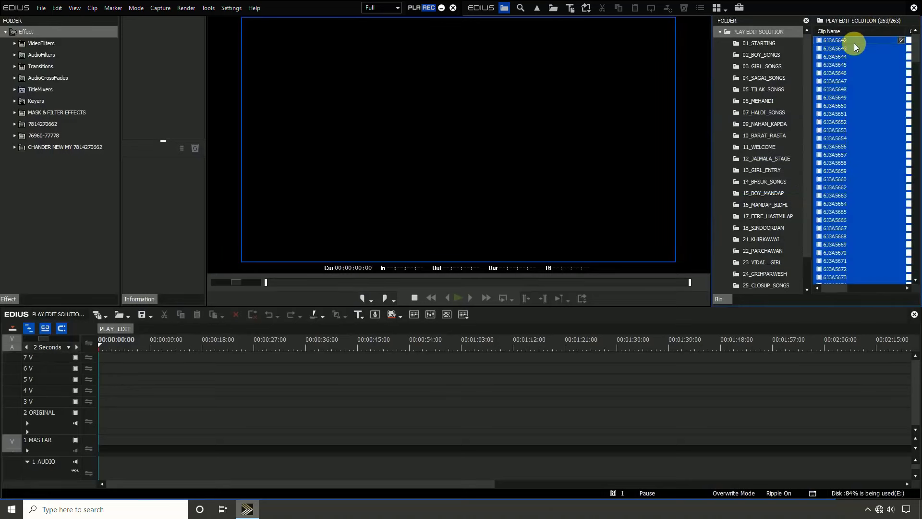
- Select all remaining clips in the root bin and combine them with Set as Sequence
right_click(854, 43)
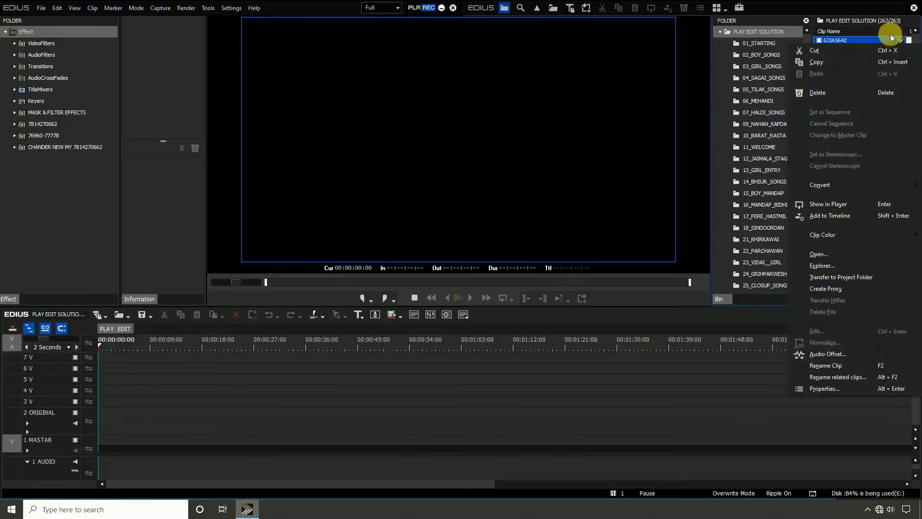
click(681, 134)
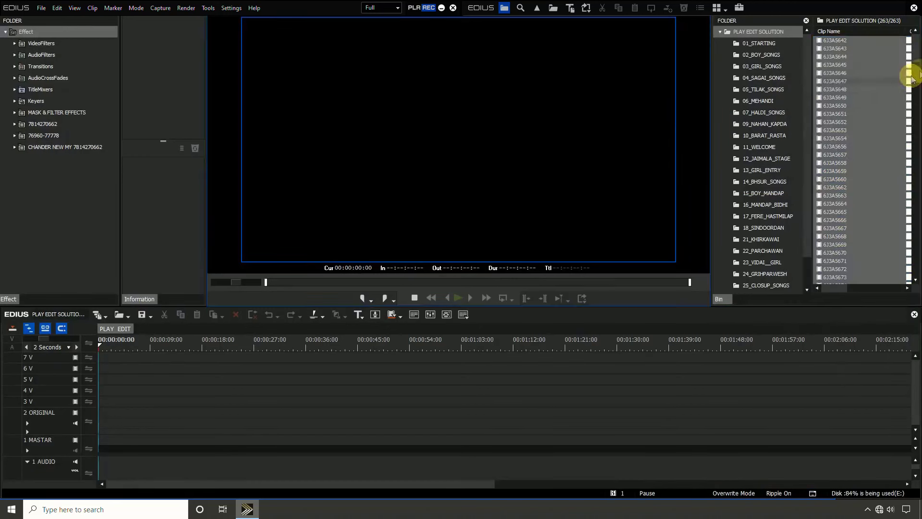
click(747, 90)
key(ctrl+a)
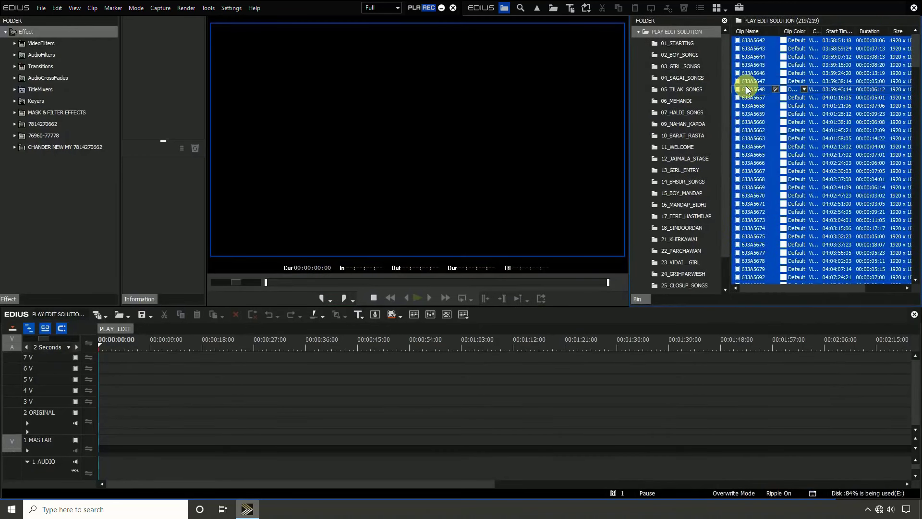
right_click(759, 42)
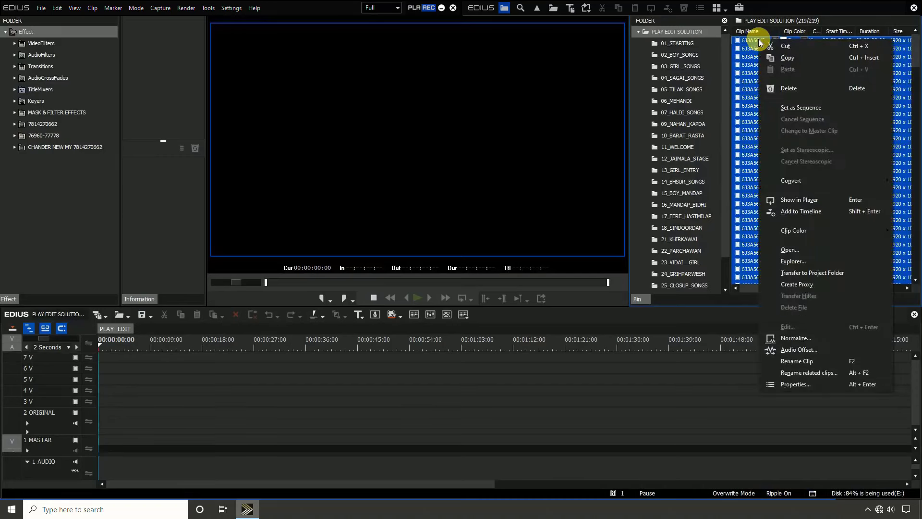
click(804, 109)
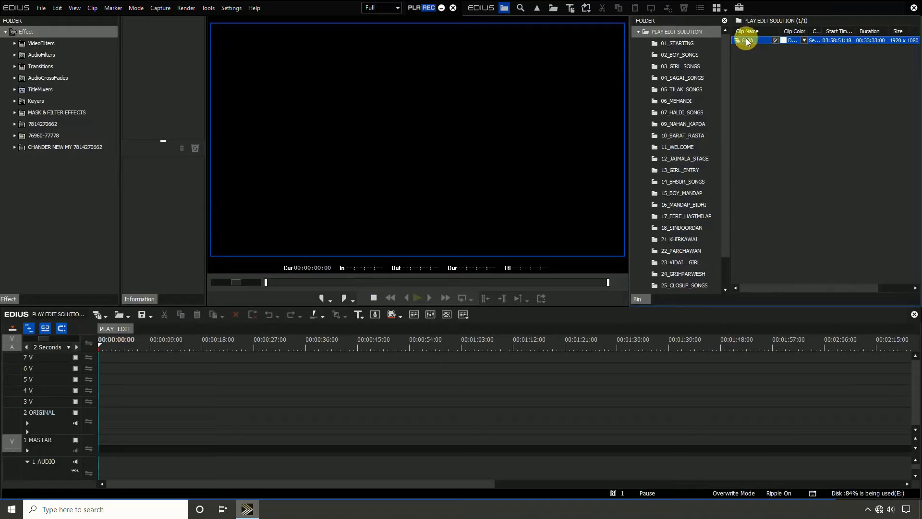
- Place the 6J3A sequence at the start of the 1 MASTAR track and make the timeline area taller
drag(746, 39, 86, 448)
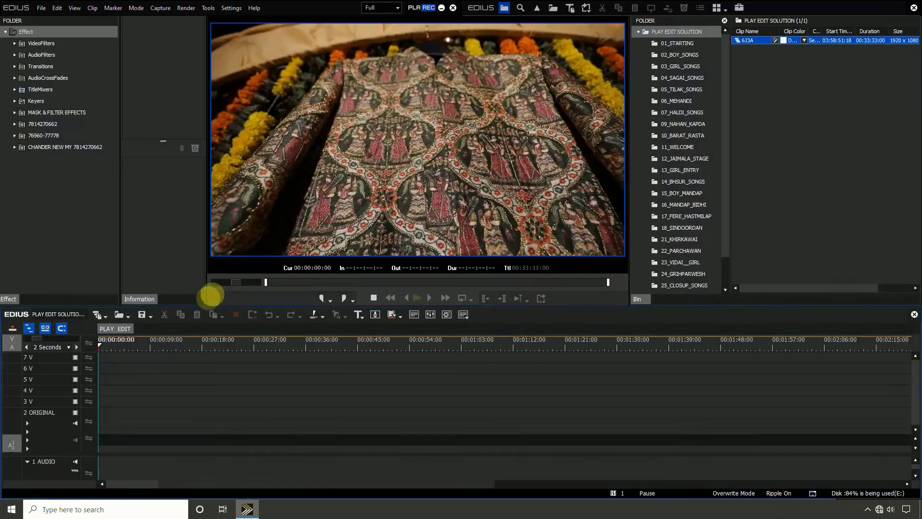
drag(241, 308, 243, 244)
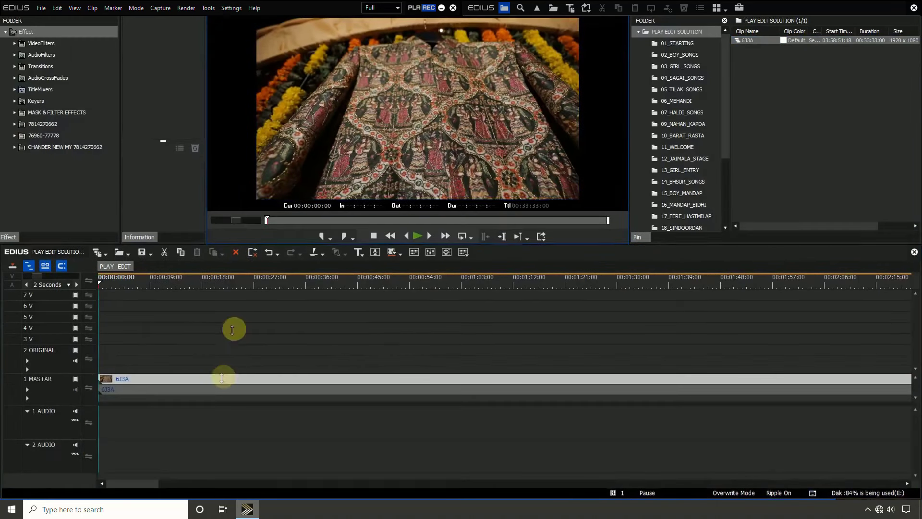
- Select the 2 ORIGINAL track, keep the playhead at the timeline start, and show the contents of the 01_STARTING bin
click(59, 461)
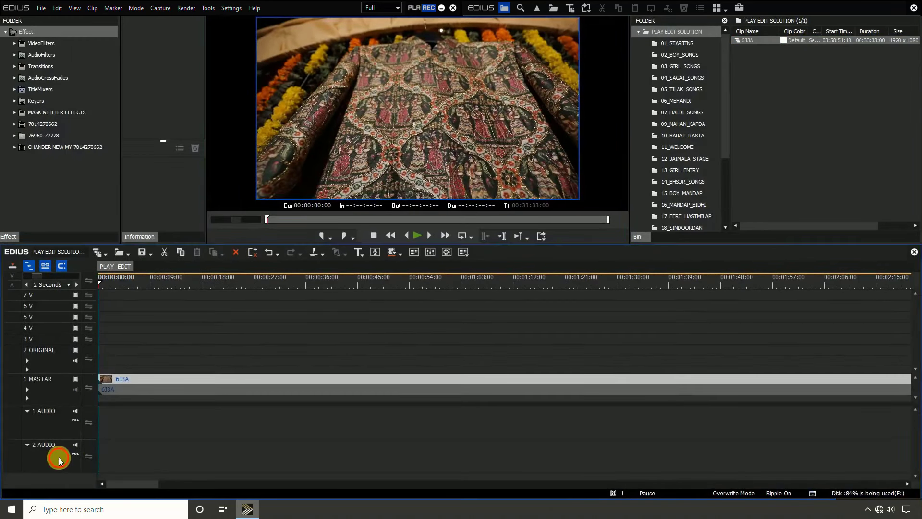
click(58, 423)
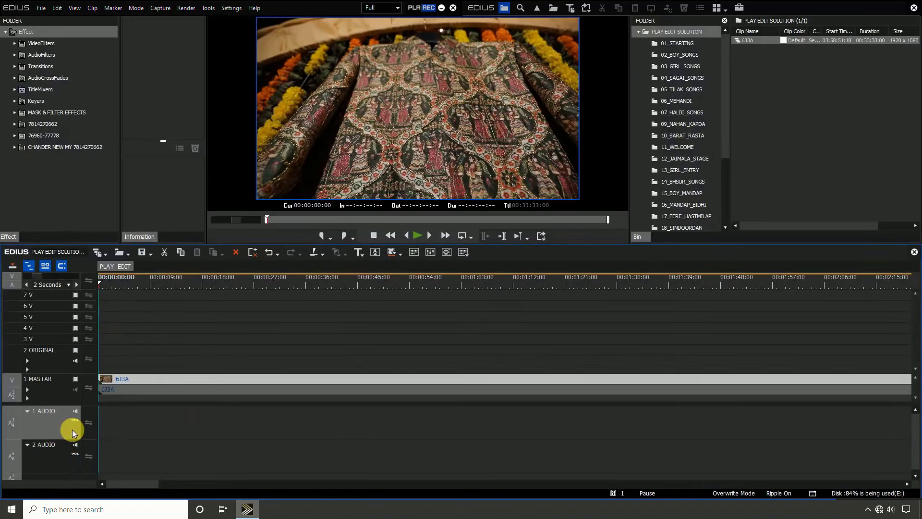
click(51, 389)
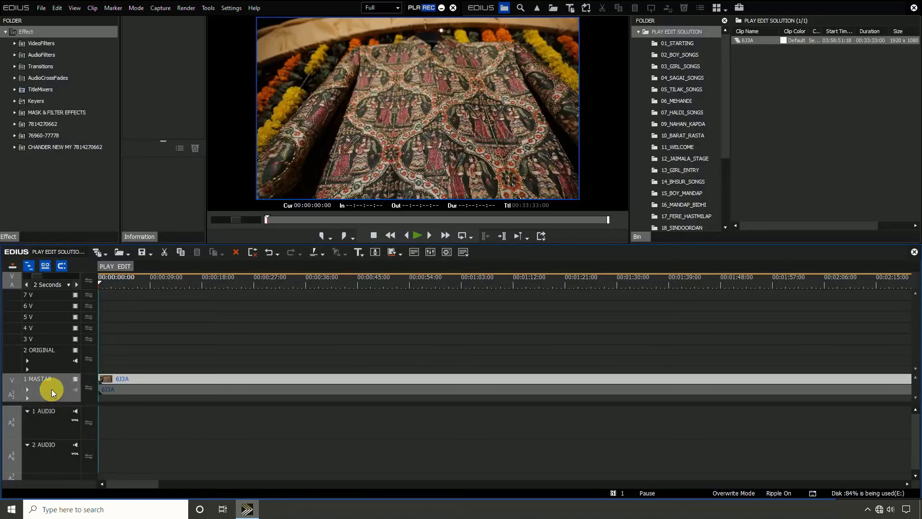
click(38, 363)
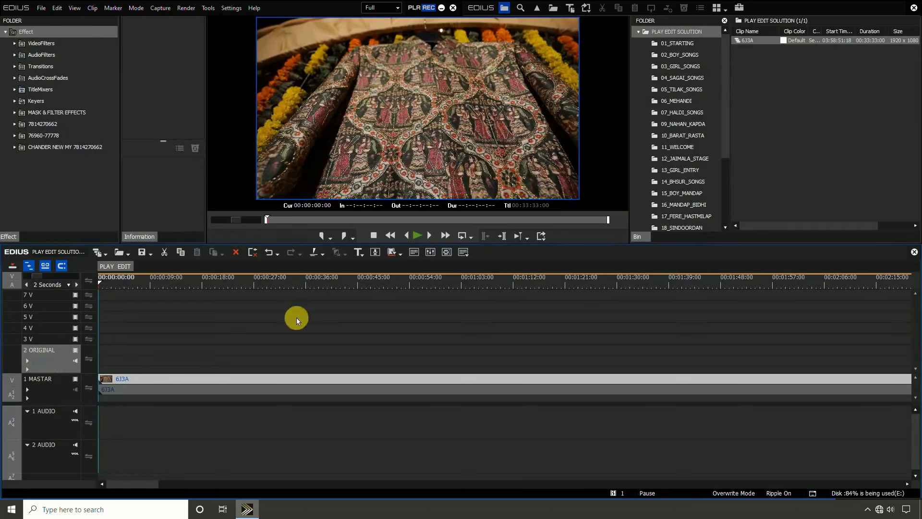
drag(117, 278, 77, 281)
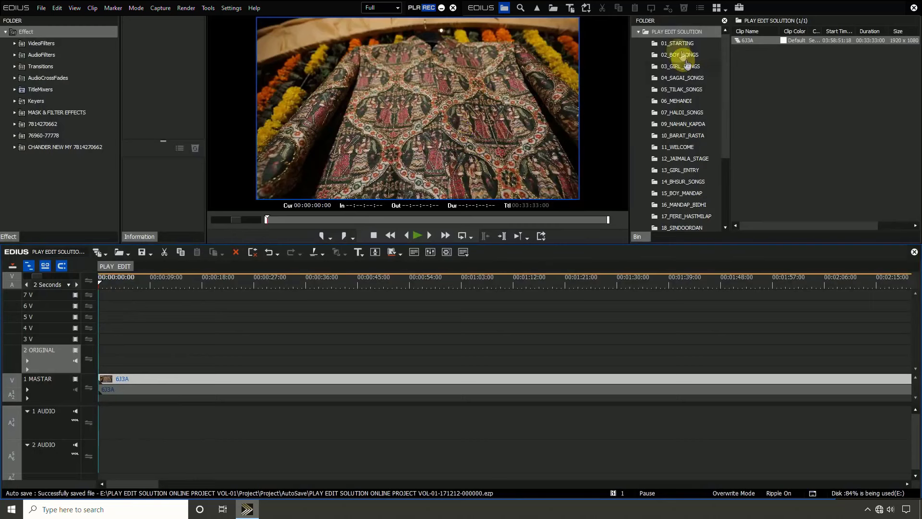
click(677, 43)
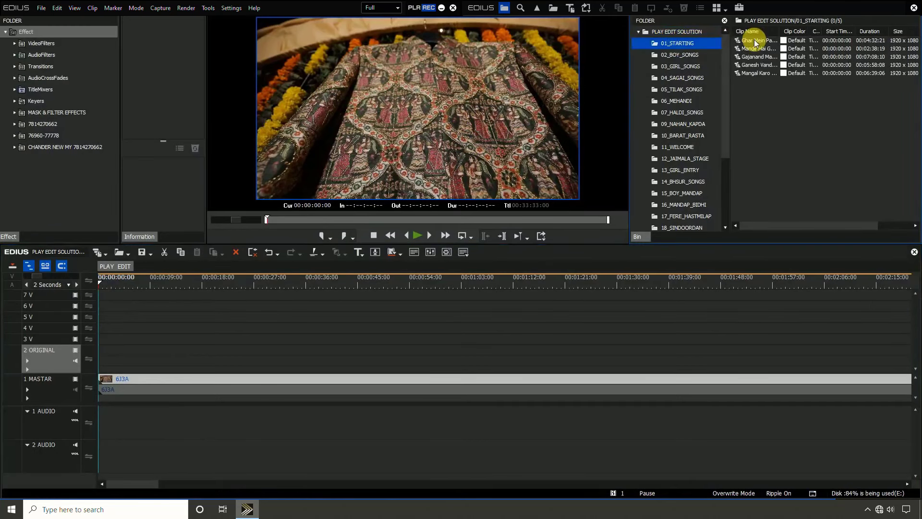
- Open the Ghar Mein Padharo sequence from the 01_STARTING bin and copy all of its clips
drag(756, 43, 762, 48)
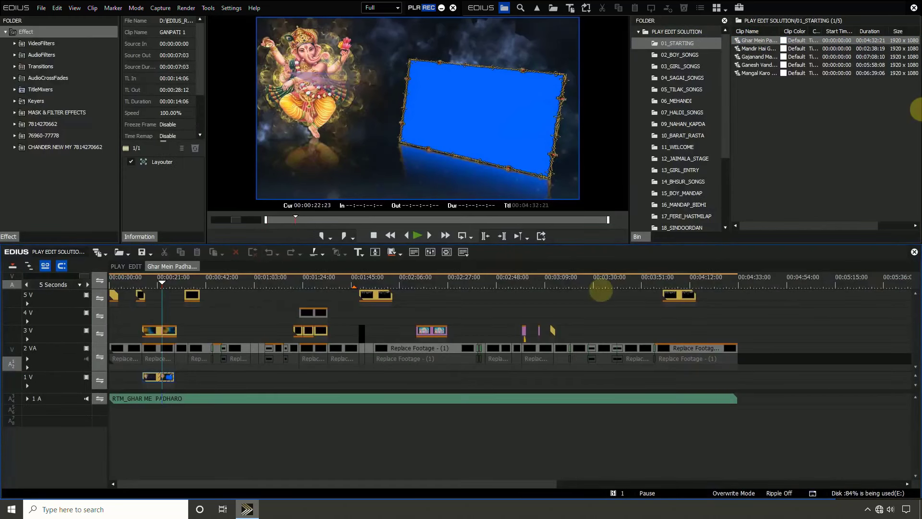
click(241, 280)
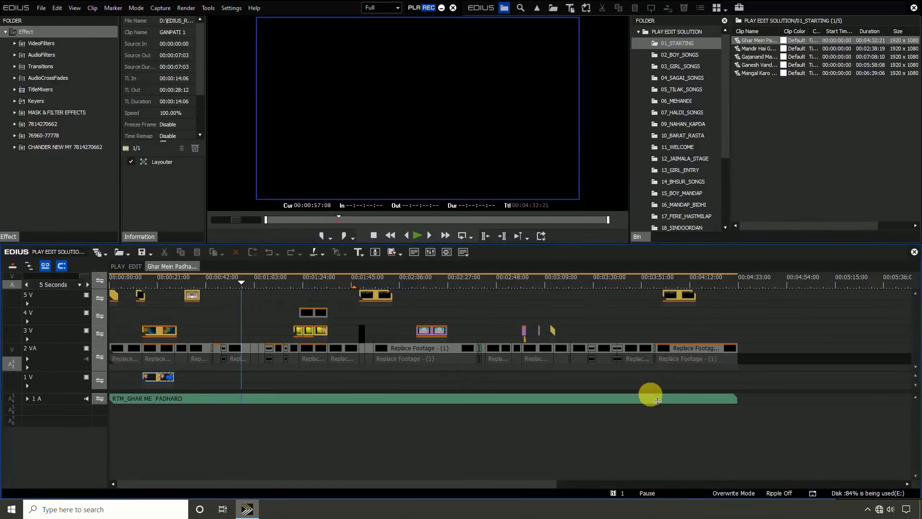
drag(778, 421, 17, 176)
key(ctrl+c)
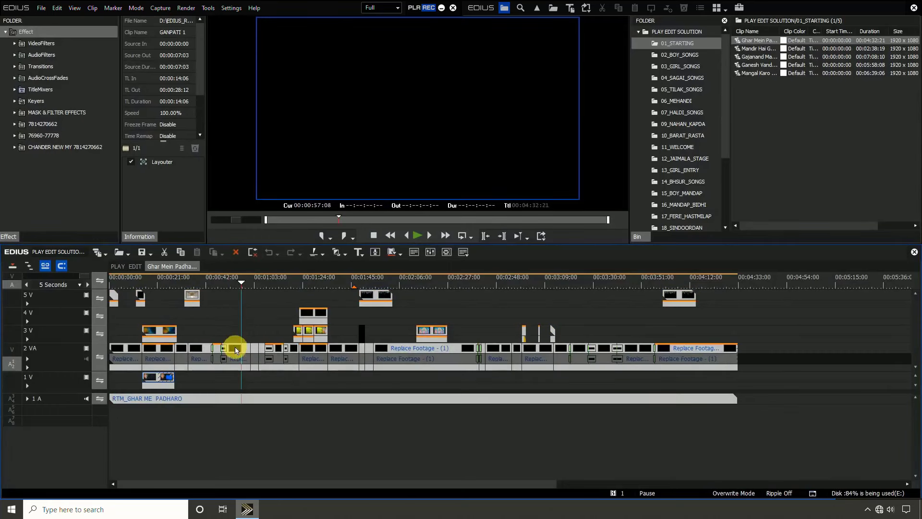
- Paste the copied song at the start of the PLAY EDIT sequence, with its music on the 1 AUDIO track
click(118, 266)
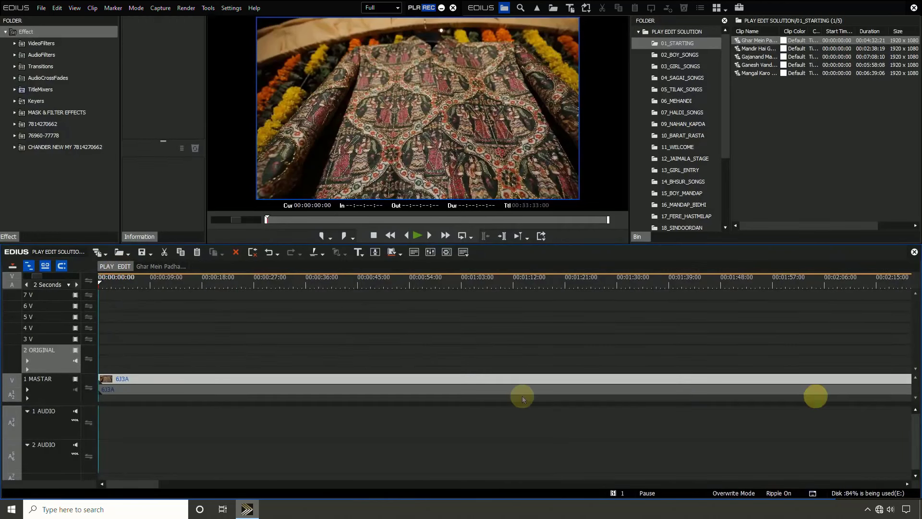
click(41, 430)
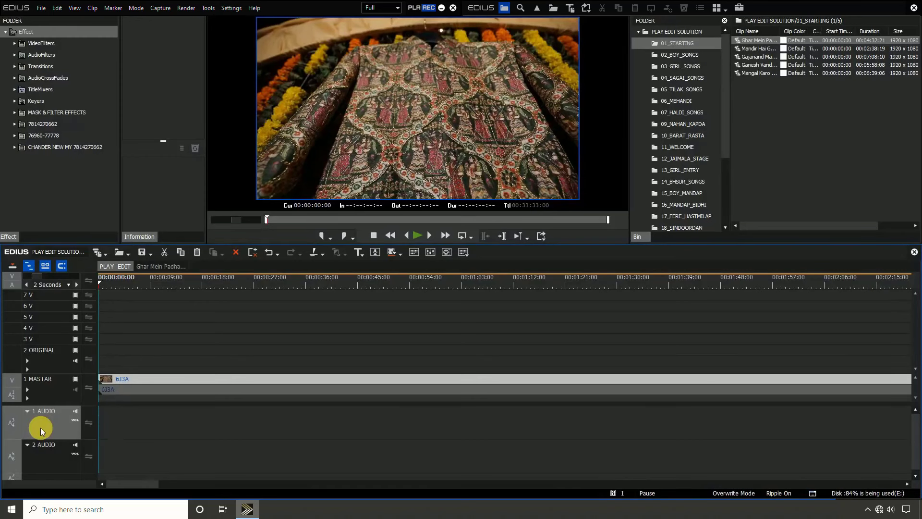
key(ctrl+z)
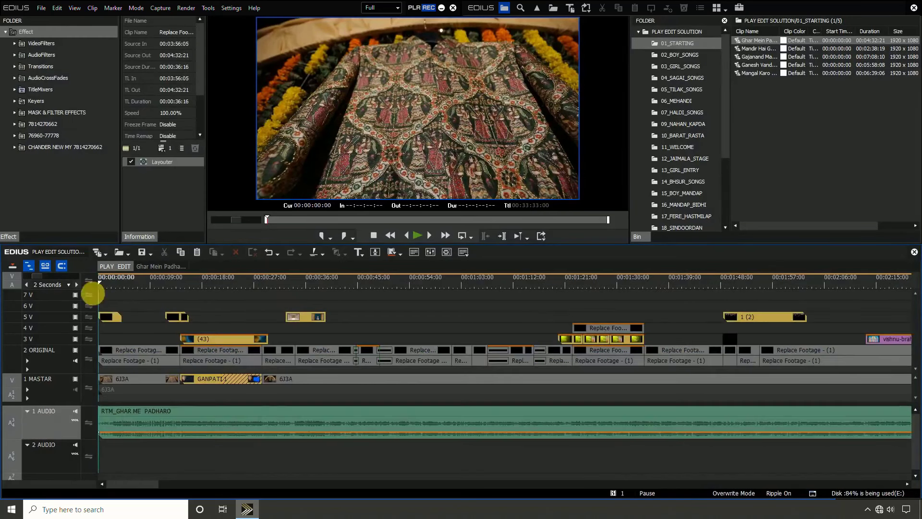
click(13, 267)
click(13, 268)
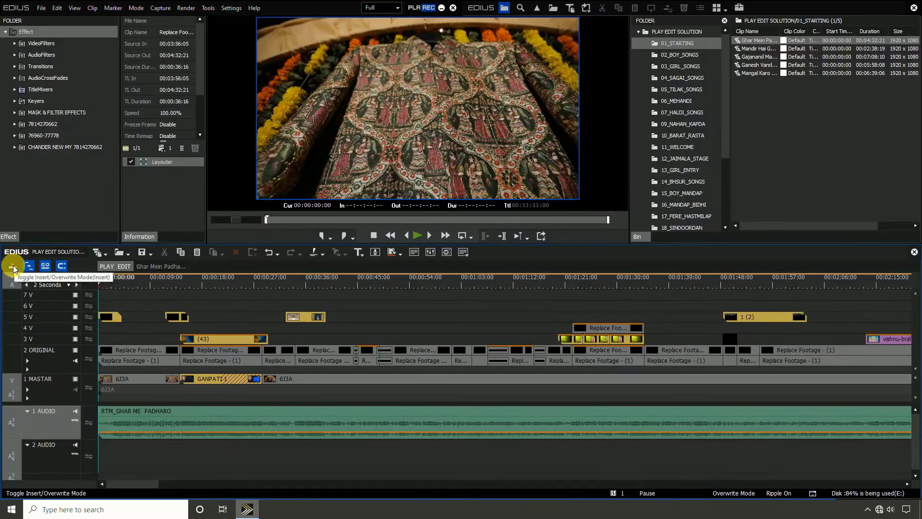
key(ctrl+minus)
key(ctrl+minus)
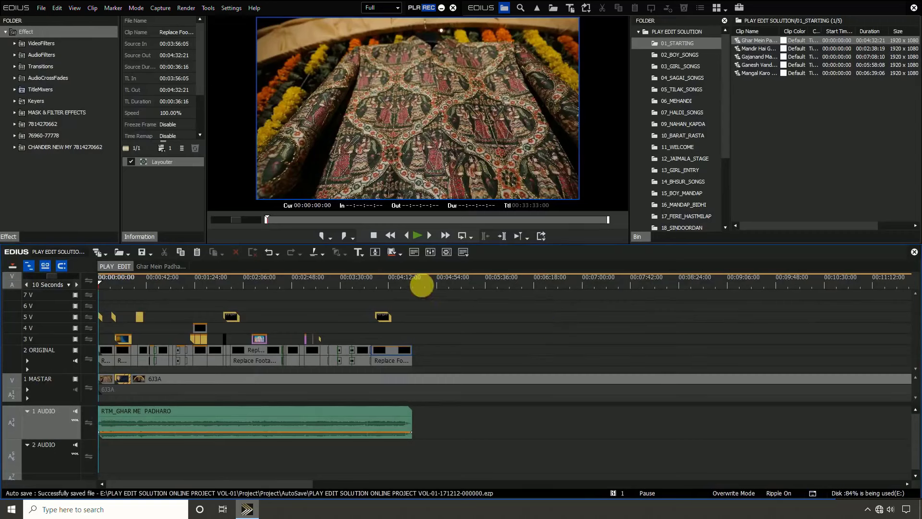
- Split the 6J3A clip at the song's end, 00:04:32:21, and at 00:04:37:13, and trim the song's end to 00:04:32:16
click(412, 283)
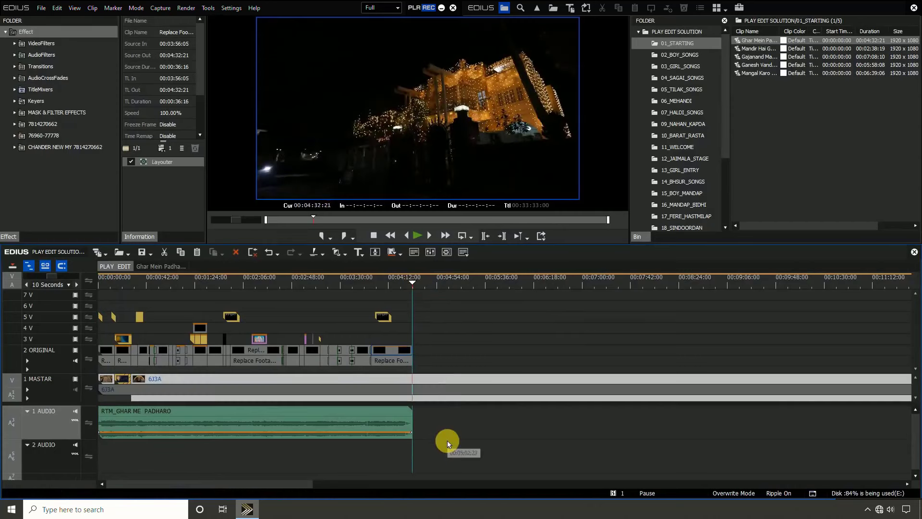
key(c)
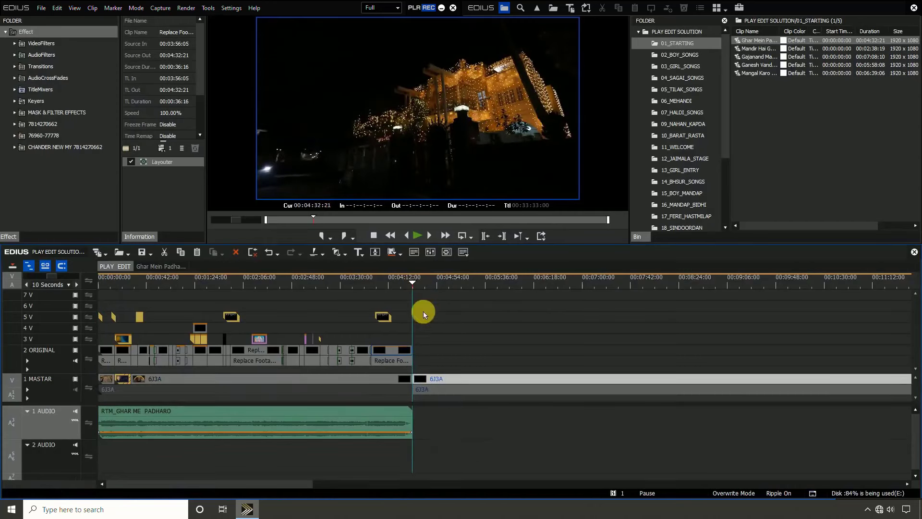
click(419, 286)
scroll(412, 377, up, 1)
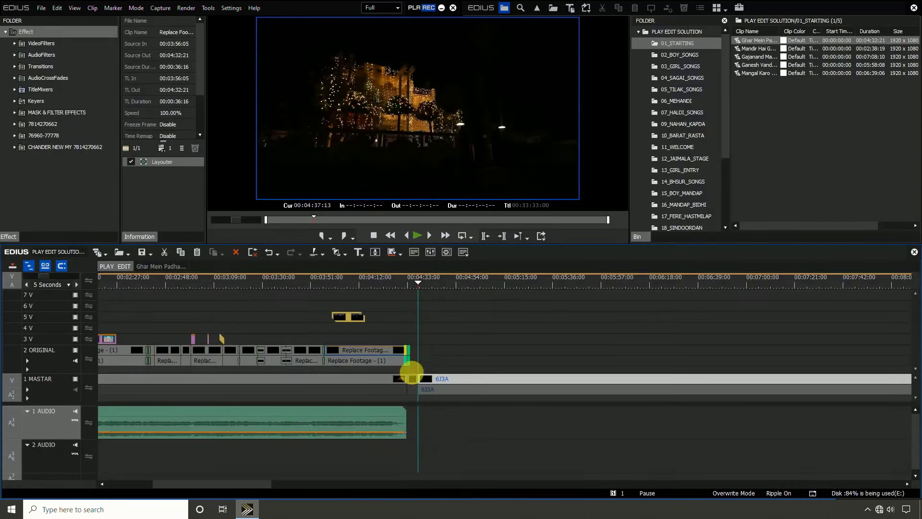
drag(412, 409, 416, 408)
scroll(401, 323, up, 1)
drag(401, 324, 414, 457)
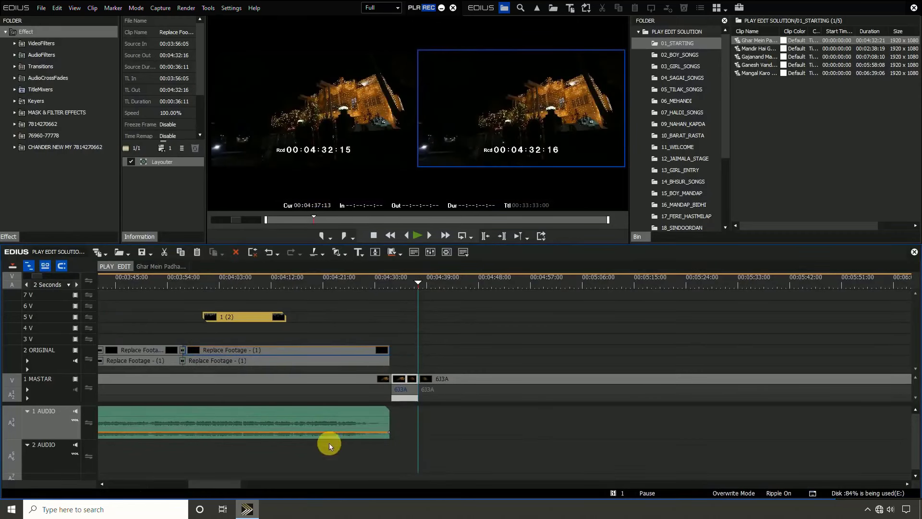
- Fill the song's Replace Footage sequence with the copied 6J3A footage and return to the PLAY EDIT sequence
double_click(346, 354)
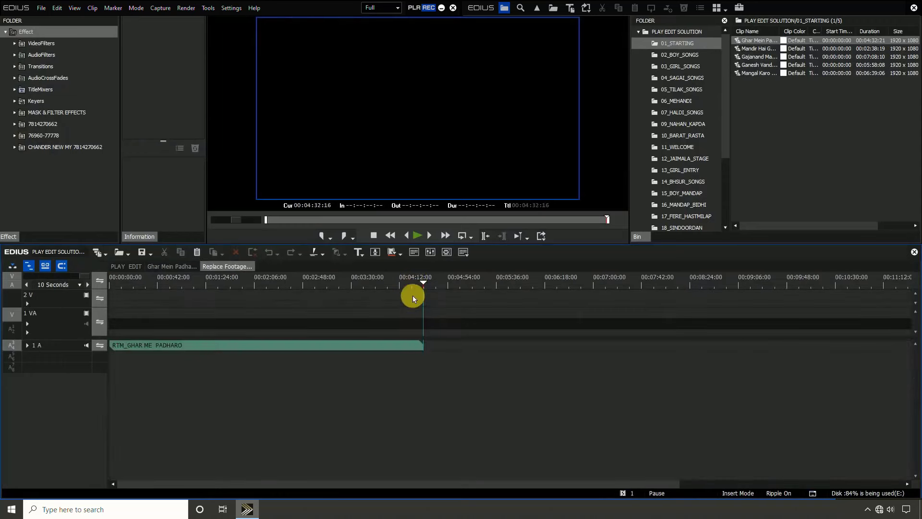
key(ctrl+v)
drag(418, 310, 47, 306)
click(123, 313)
click(123, 268)
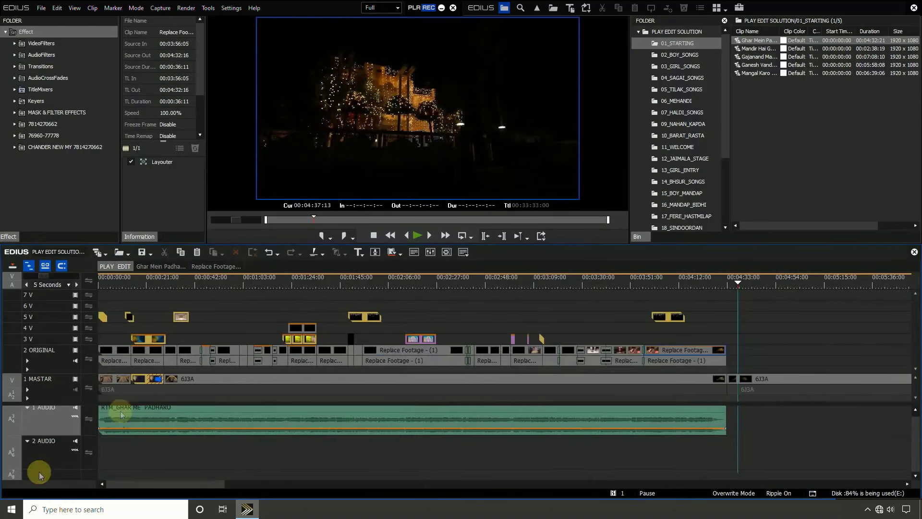
- Mute the 1 AUDIO track and preview the filled song from the start of the PLAY EDIT timeline
click(99, 284)
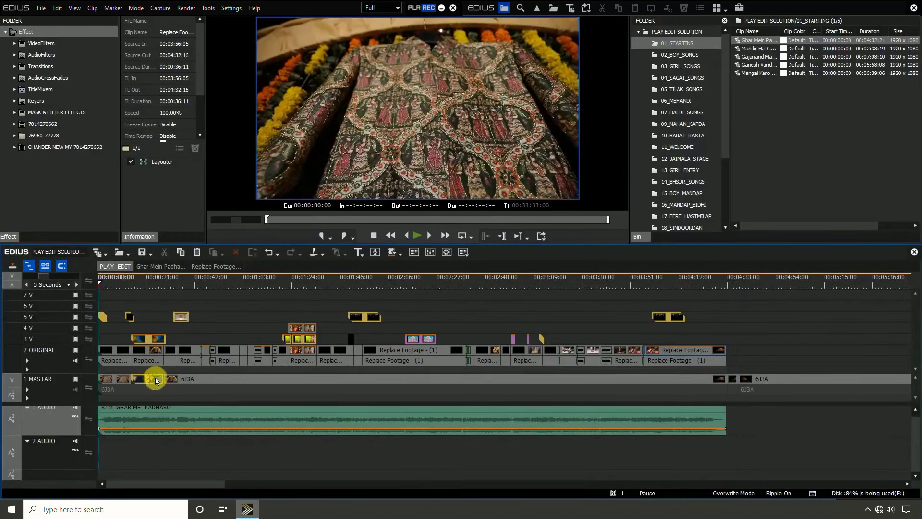
click(75, 408)
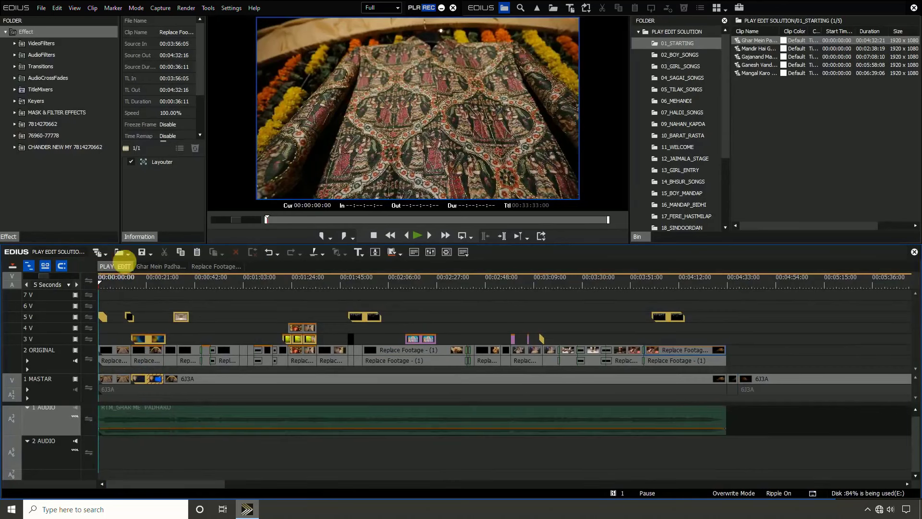
click(107, 280)
drag(114, 281, 162, 277)
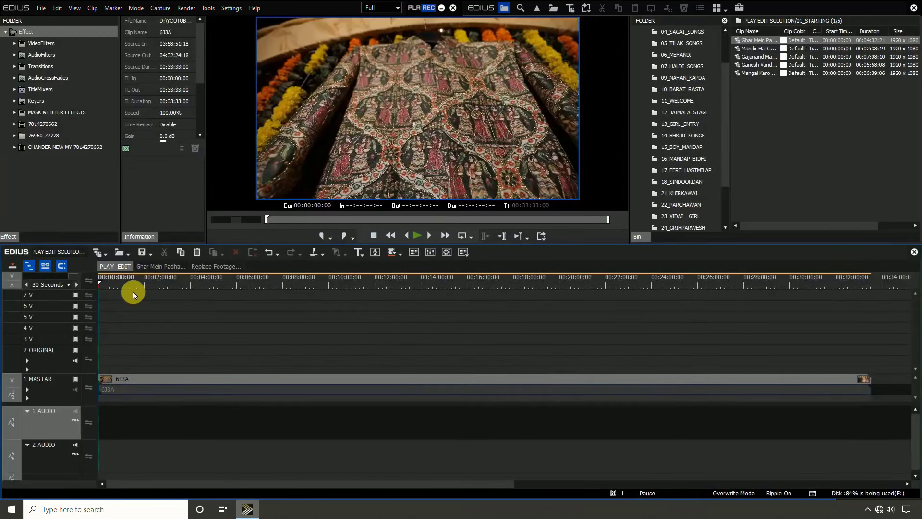
- Trim away the part of the 6J3A clip before 00:05:21:23 and move the remainder to the timeline start
key(ctrl+0)
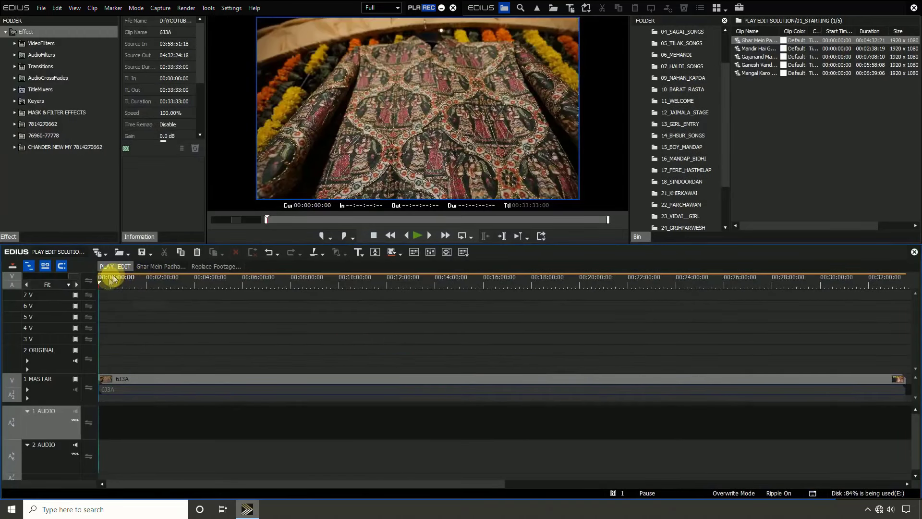
drag(108, 278, 227, 267)
scroll(219, 267, up, 3)
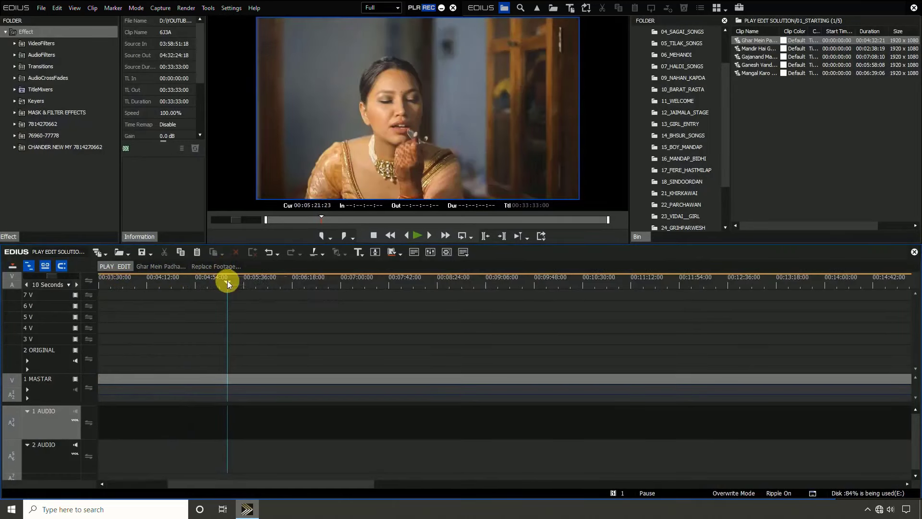
drag(291, 302, 276, 424)
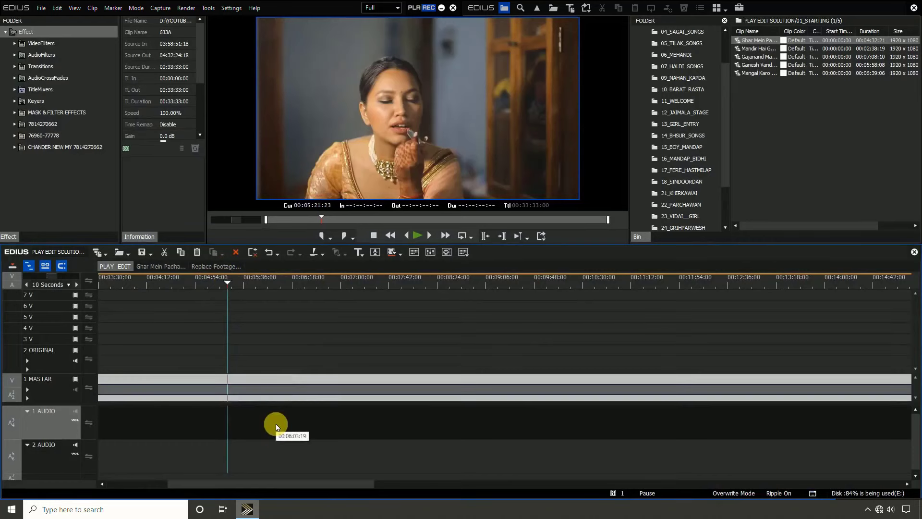
key(n)
scroll(269, 446, down, 1)
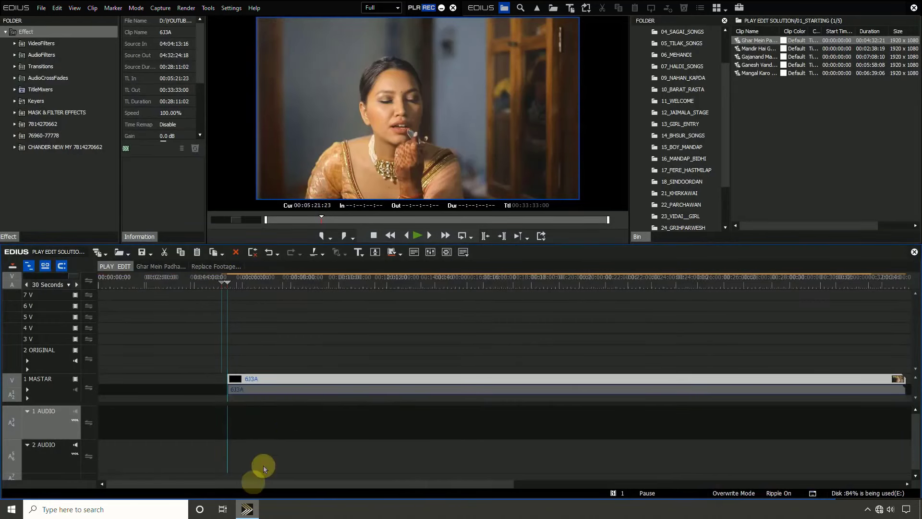
drag(266, 381, 108, 381)
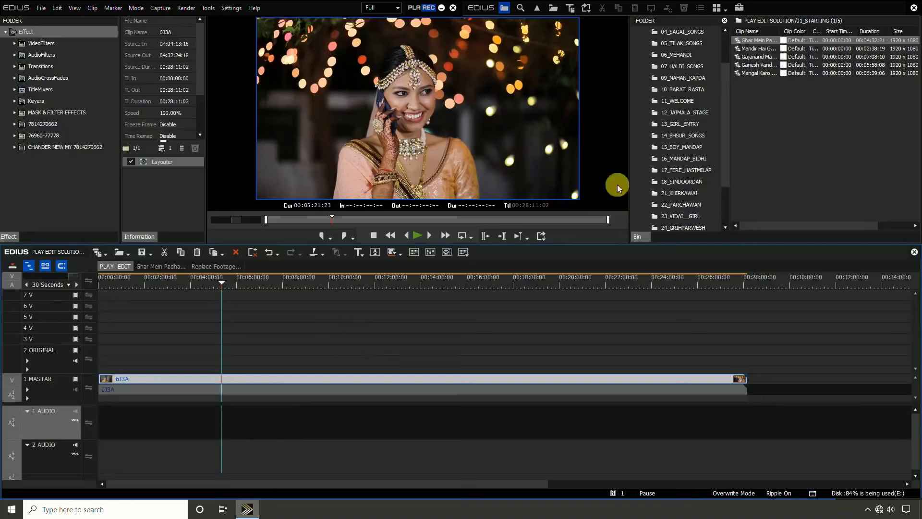
- Open the Long Lachi sequence from the 25_CLOSUP_SONGS bin and select all of its clips for copying
drag(727, 160, 728, 203)
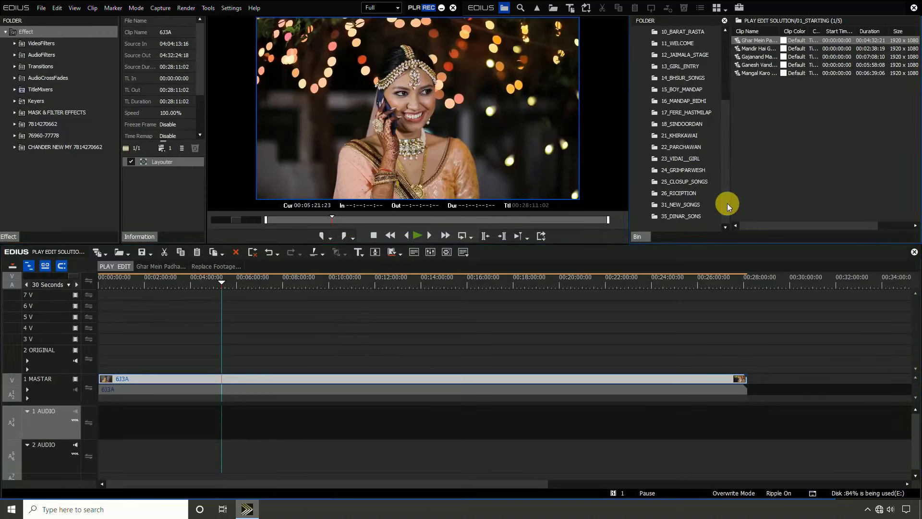
click(704, 187)
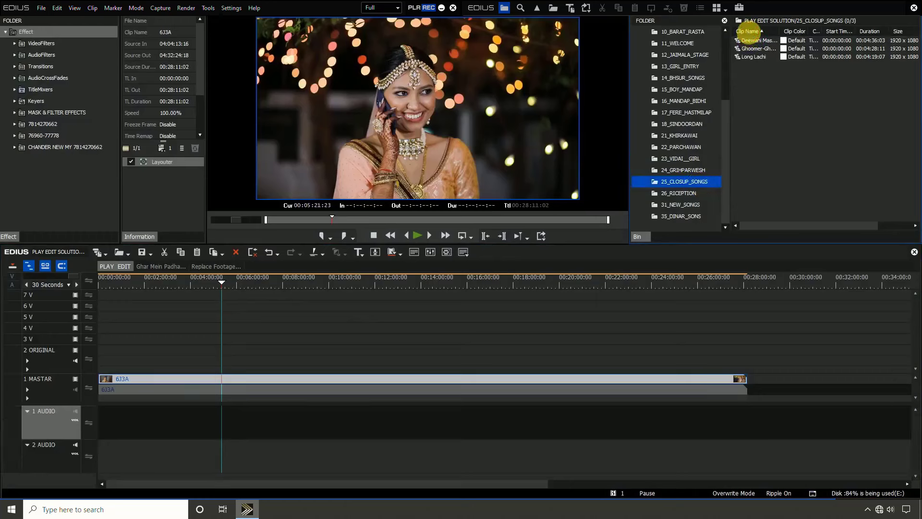
double_click(753, 41)
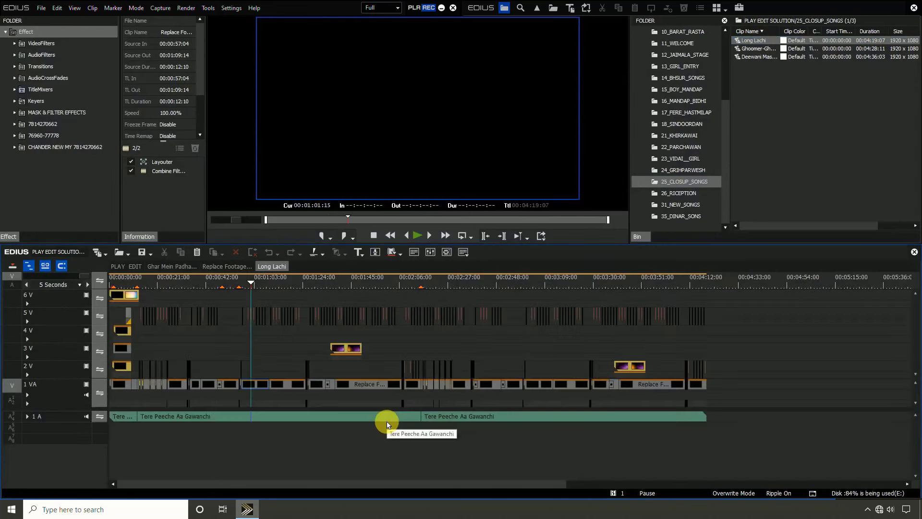
click(387, 421)
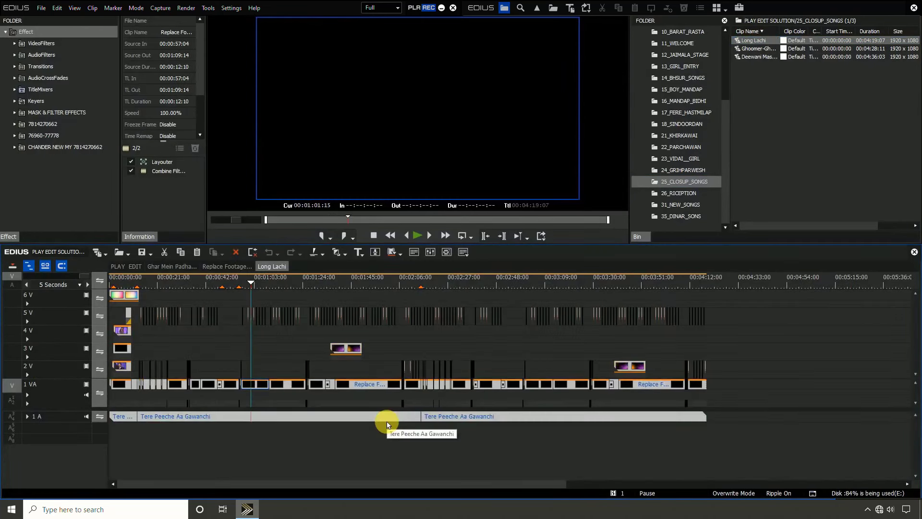
- In PLAY EDIT, move the 6J3A clip to about 00:26:08:18 and paste the Long Lachi song at the timeline start
click(137, 267)
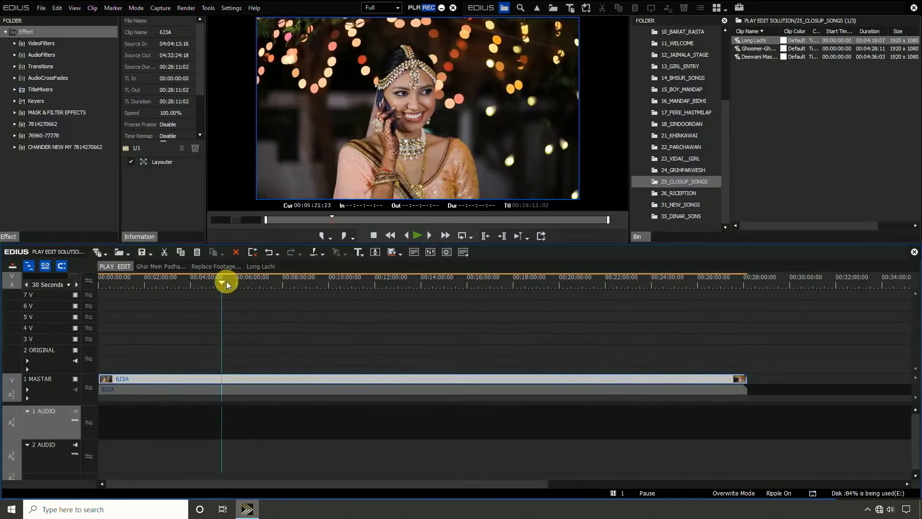
drag(227, 284, 29, 282)
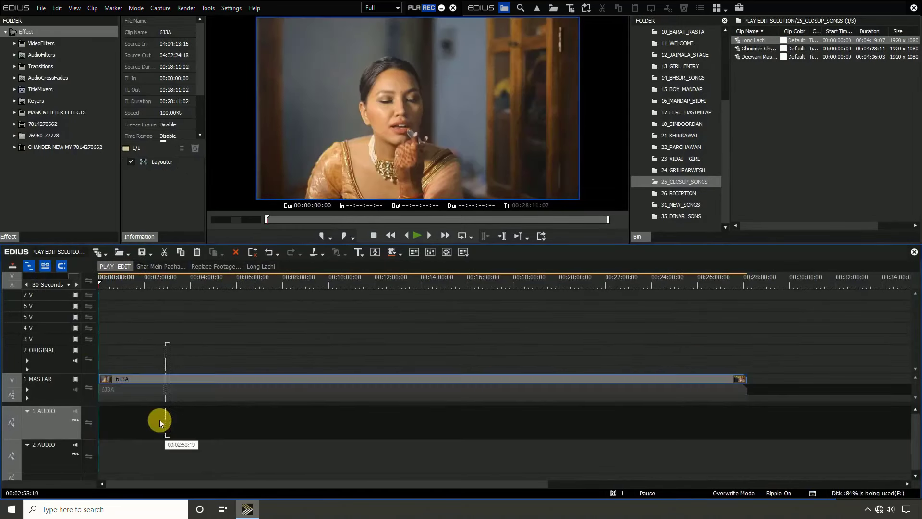
drag(134, 381, 736, 382)
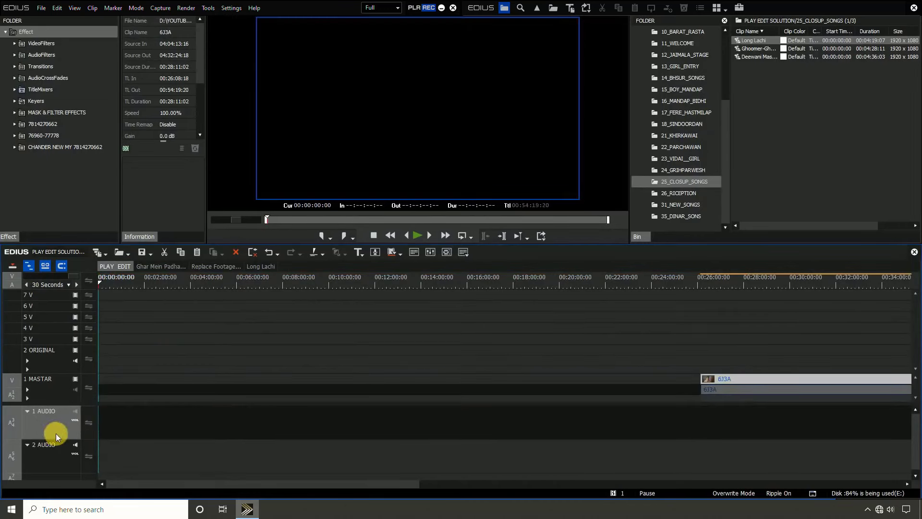
key(ctrl+v)
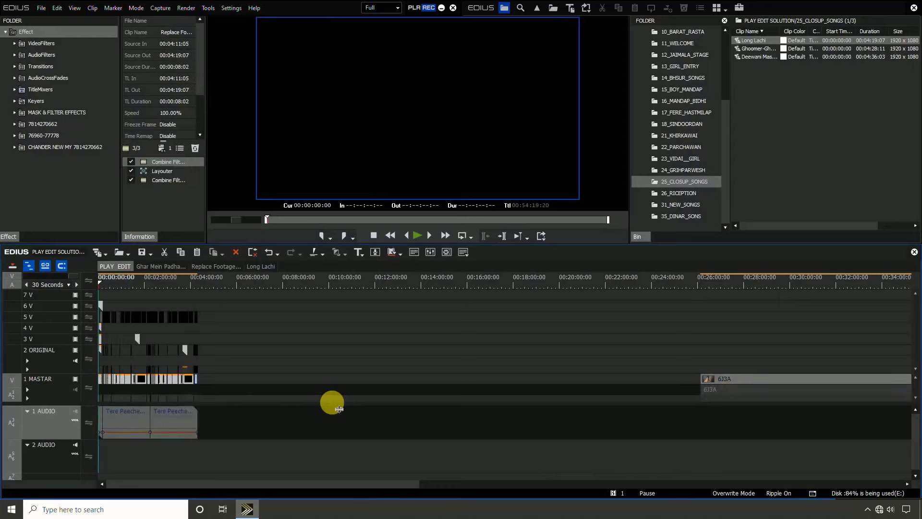
- Move the 6J3A clip to about 00:09:23:18 on the 1 MASTAR track and split it at 00:16:30:00
drag(747, 380, 357, 385)
drag(329, 280, 478, 284)
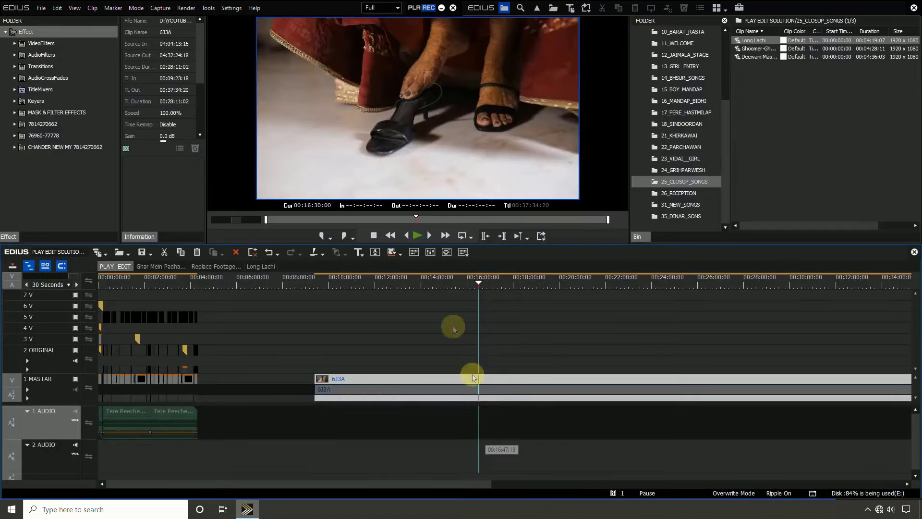
key(c)
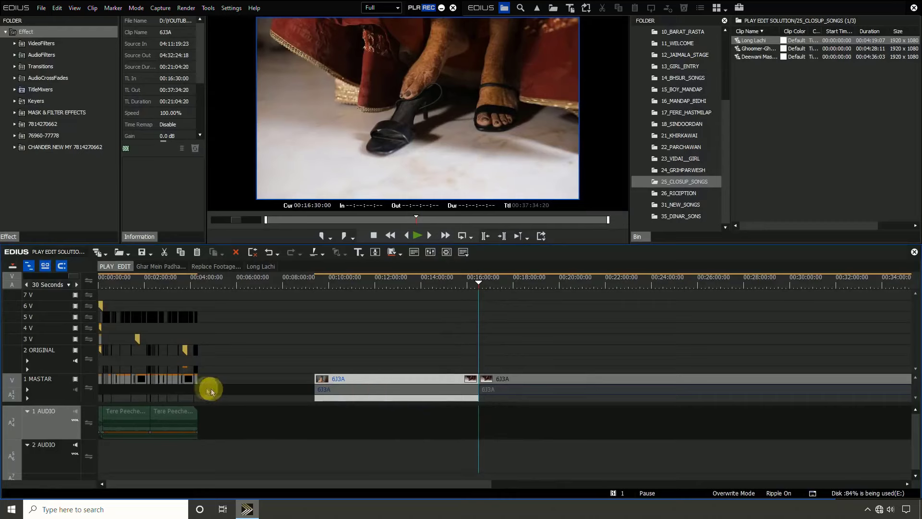
- Open the Long Lachi song's Replace Footage sequence and paste the first part of the split 6J3A clip at its start on 1 VA
double_click(188, 381)
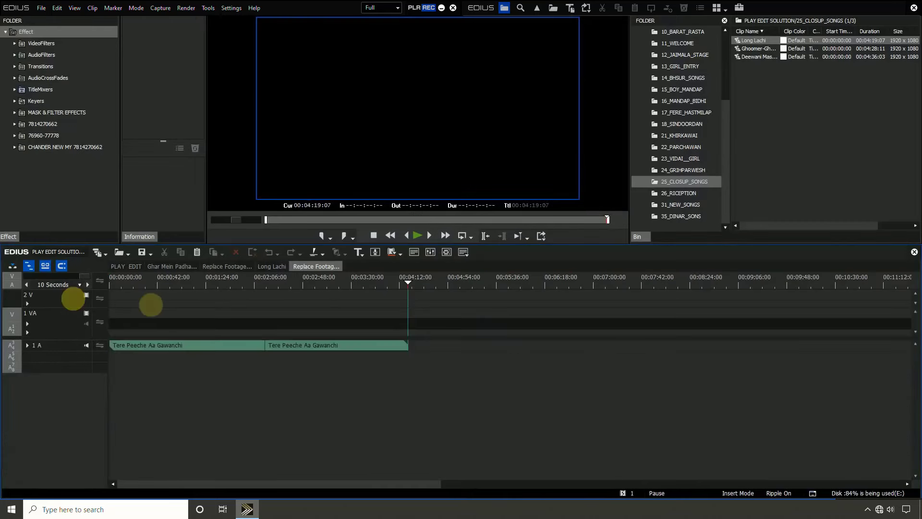
drag(409, 279, 106, 279)
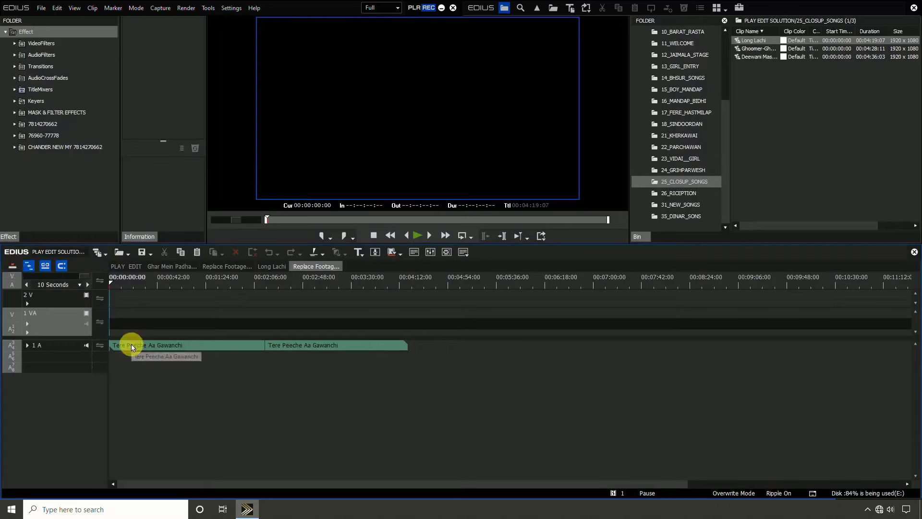
key(ctrl+v)
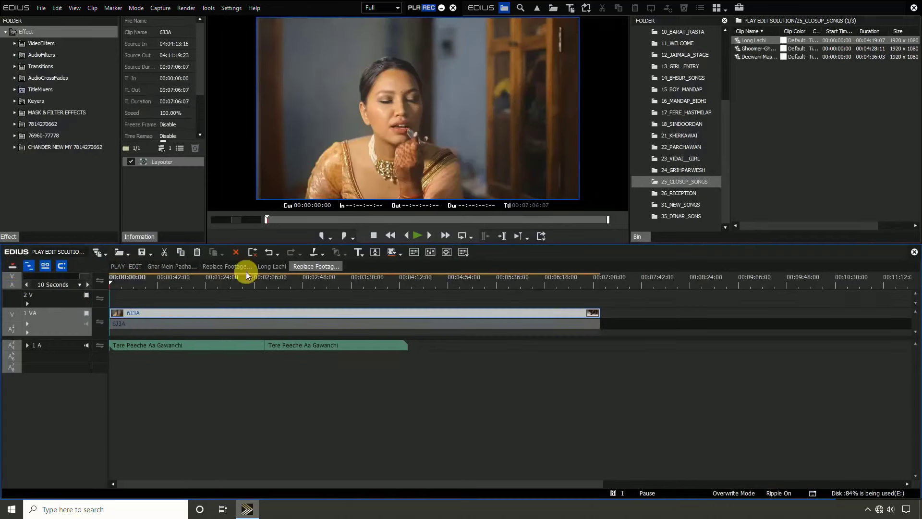
- Mute the 1 A audio track in the Long Lachi sequence and preview how the pasted footage fills the song
drag(151, 283, 388, 304)
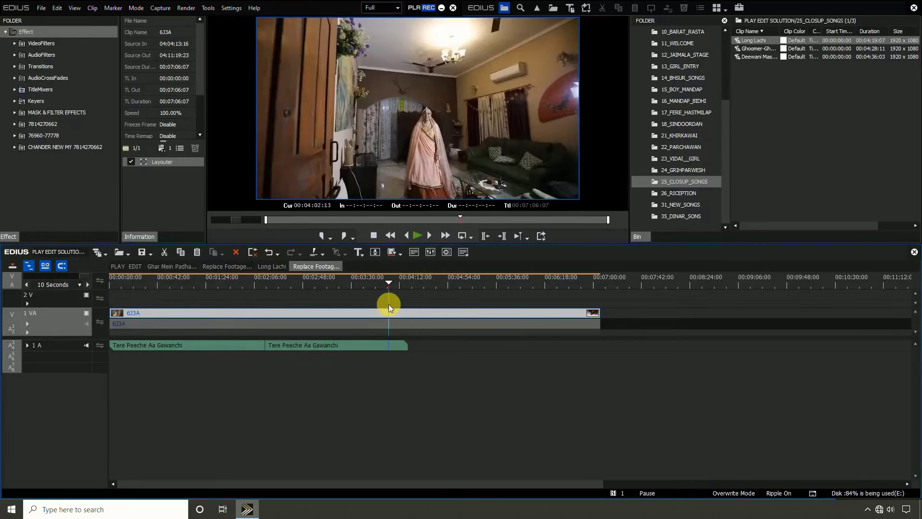
click(264, 268)
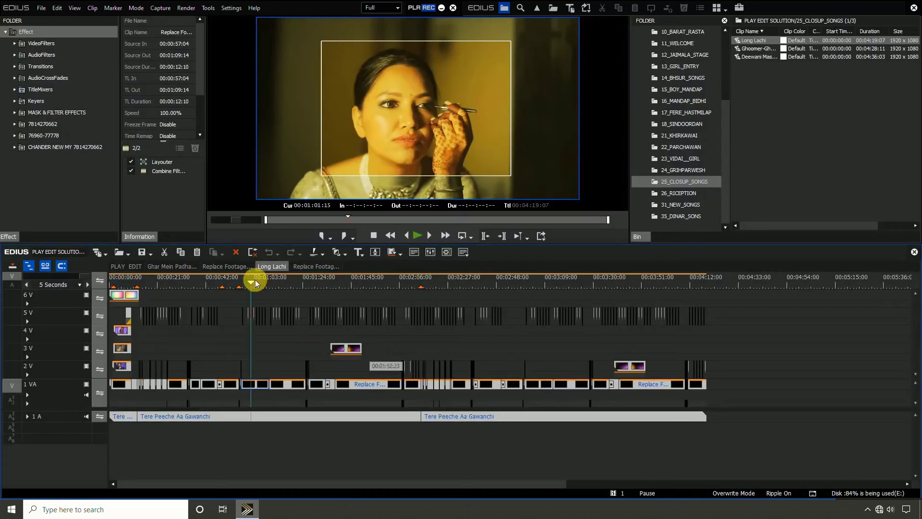
click(86, 416)
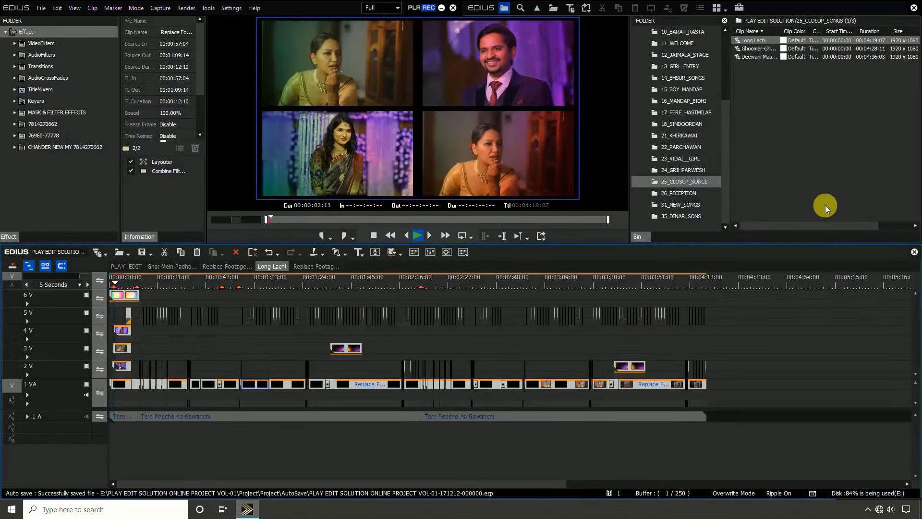
click(146, 280)
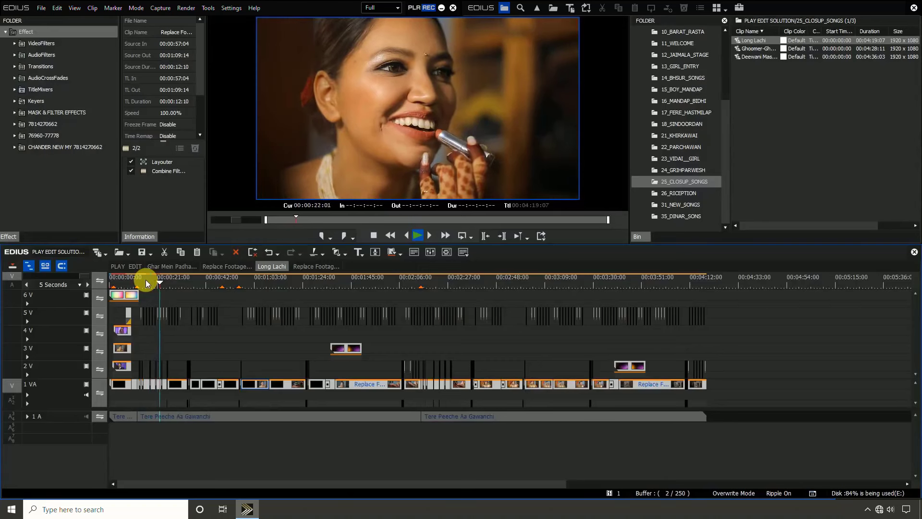
scroll(146, 280, up, 2)
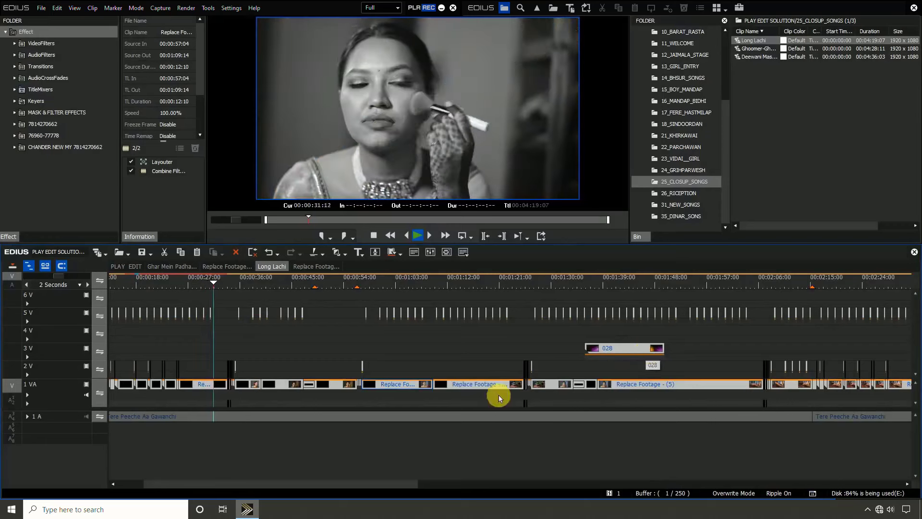
drag(280, 283, 318, 281)
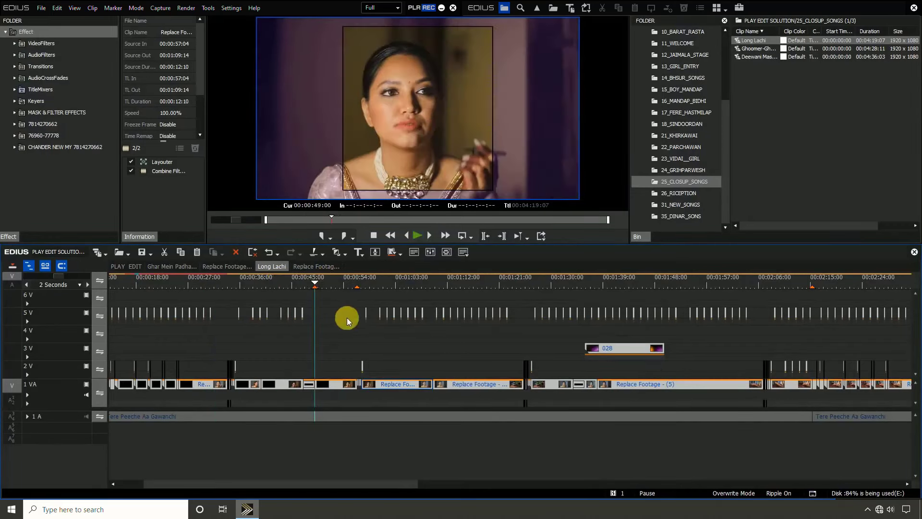
key(space)
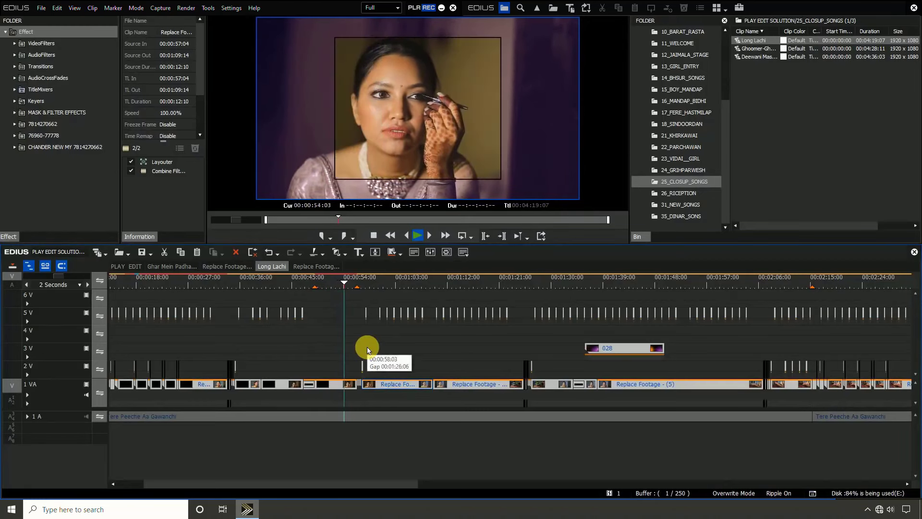
- In PLAY EDIT, delete the first part of the split 6J3A clip and trim the remaining part's start to 00:17:13:19
click(124, 266)
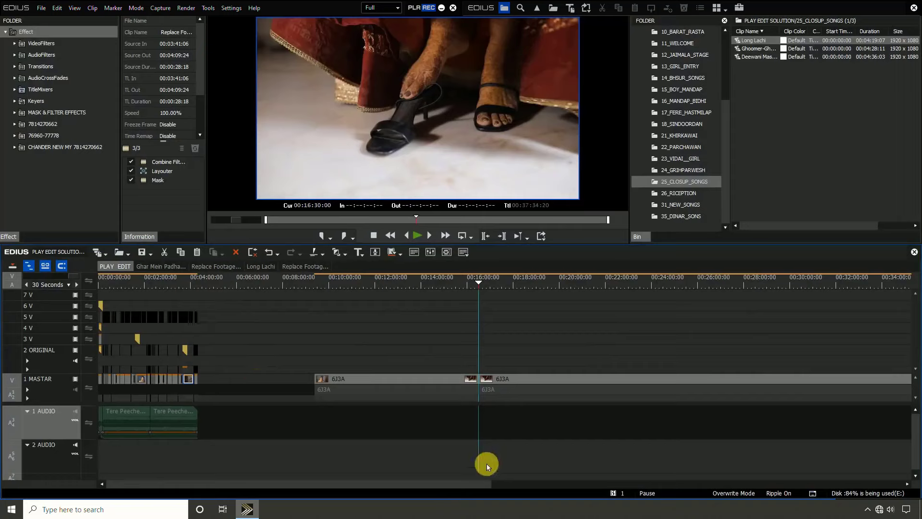
drag(429, 354, 423, 436)
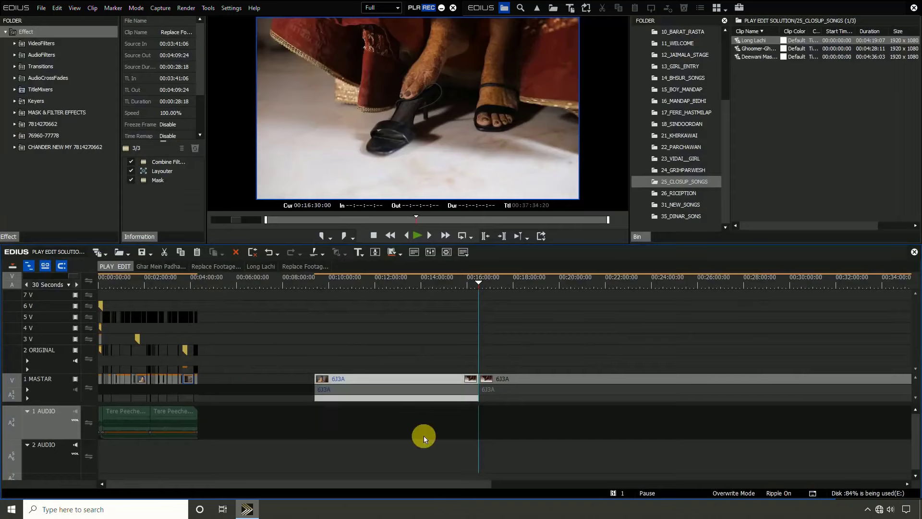
key(Delete)
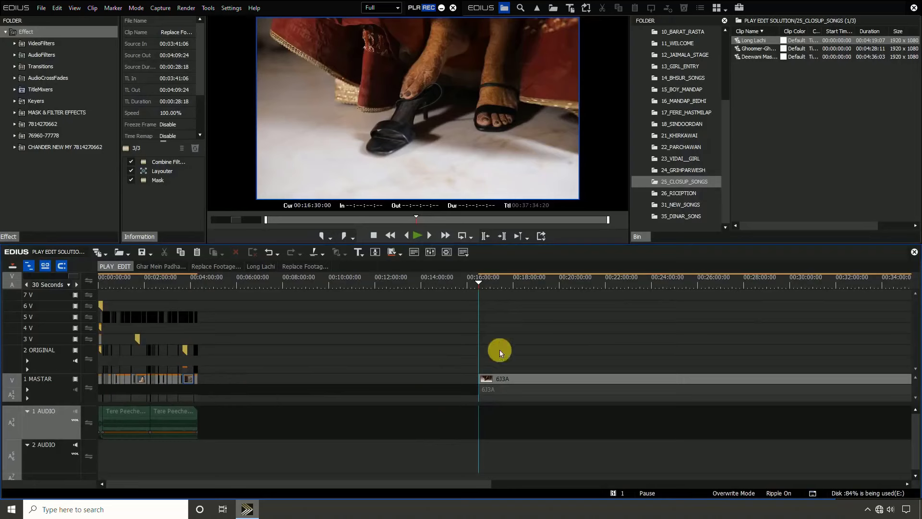
click(495, 283)
drag(500, 355, 518, 445)
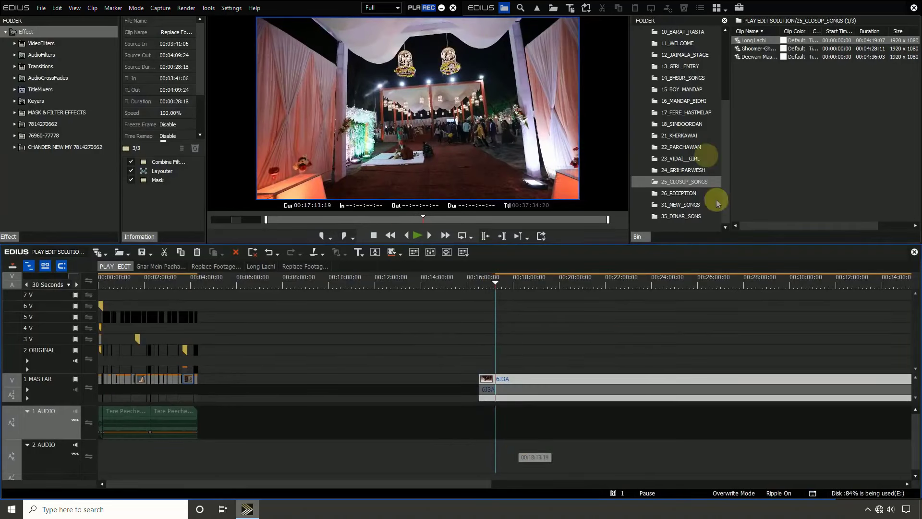
key(n)
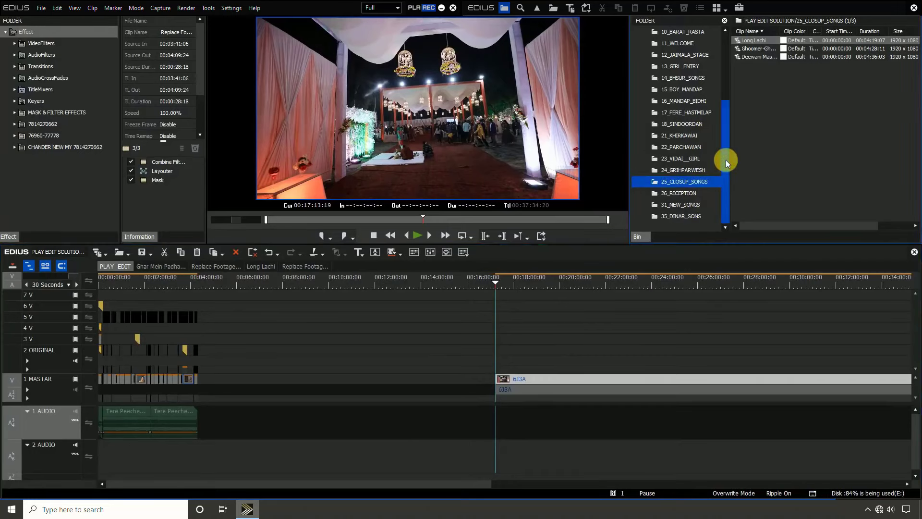
- Copy all clips of the Wajah Tum Ho sequence from the 31_NEW_SONGS bin and paste them in PLAY EDIT at 00:04:19:07
click(692, 204)
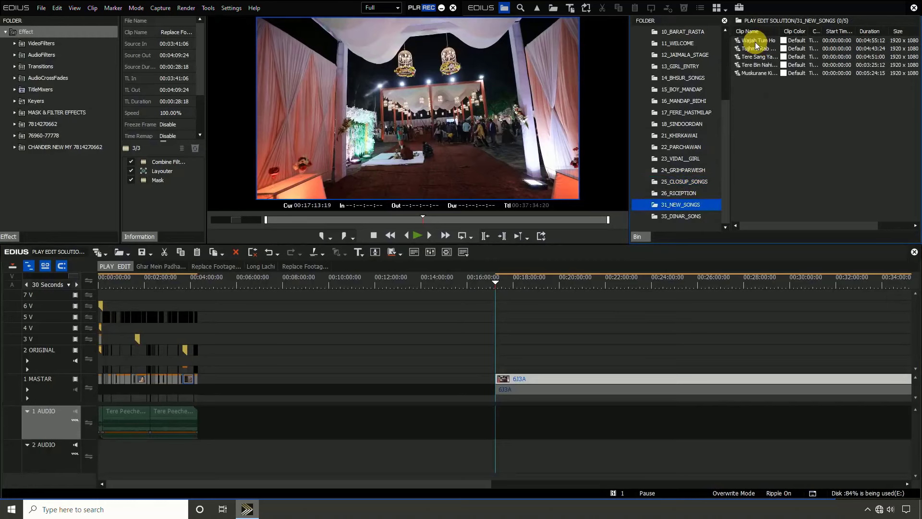
double_click(756, 43)
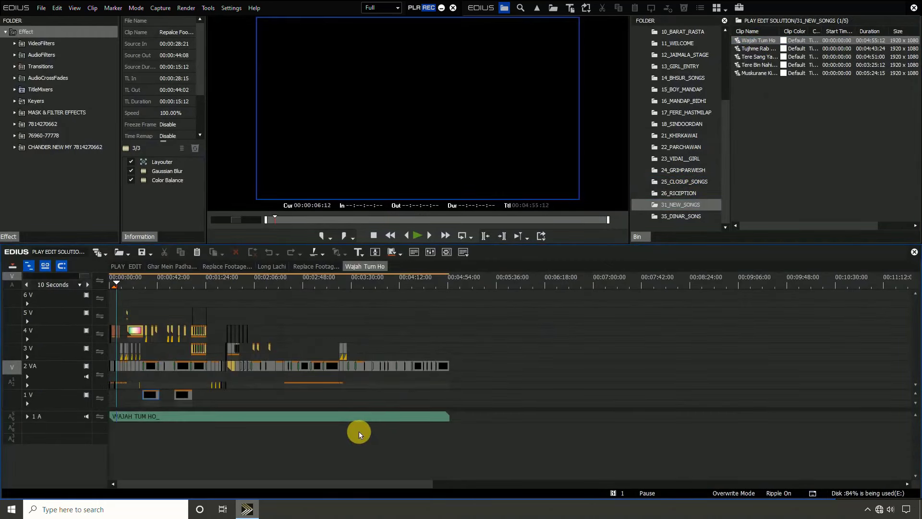
key(ctrl+a)
click(125, 266)
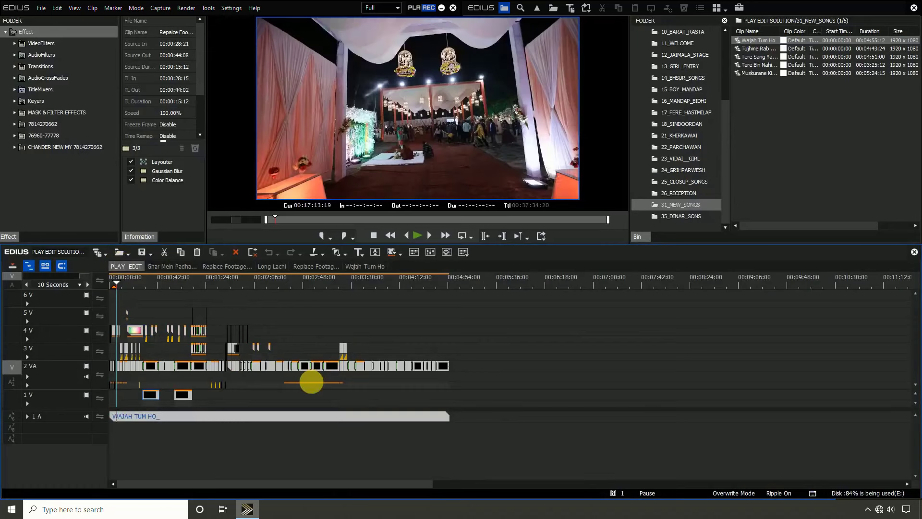
drag(222, 280, 197, 280)
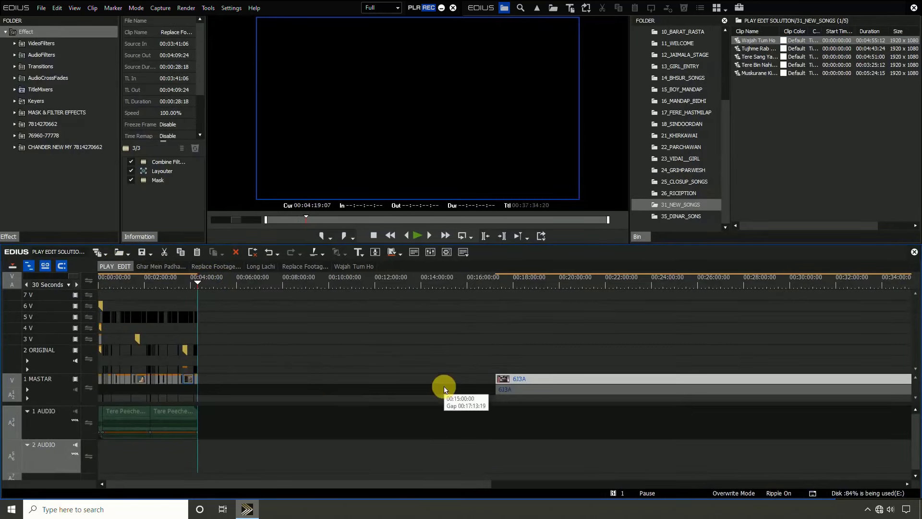
key(ctrl+v)
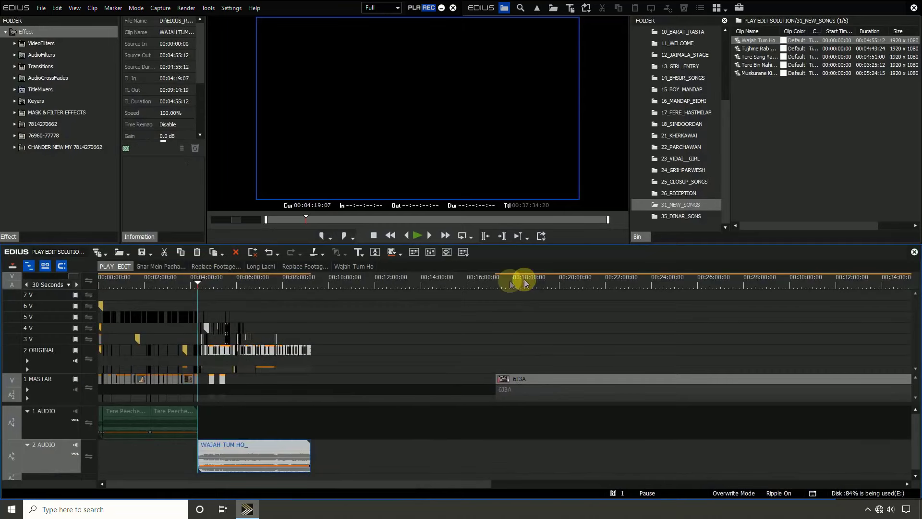
- Split the 6J3A clip at 00:19:55:00 and paste its first part at the start of 1 VA in Wajah Tum Ho's Repalce Footage sequence
drag(525, 284, 558, 282)
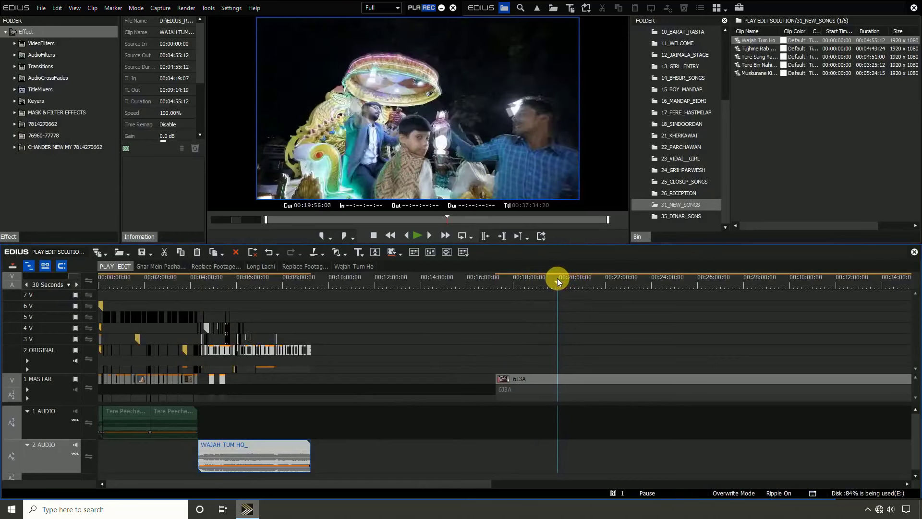
click(579, 437)
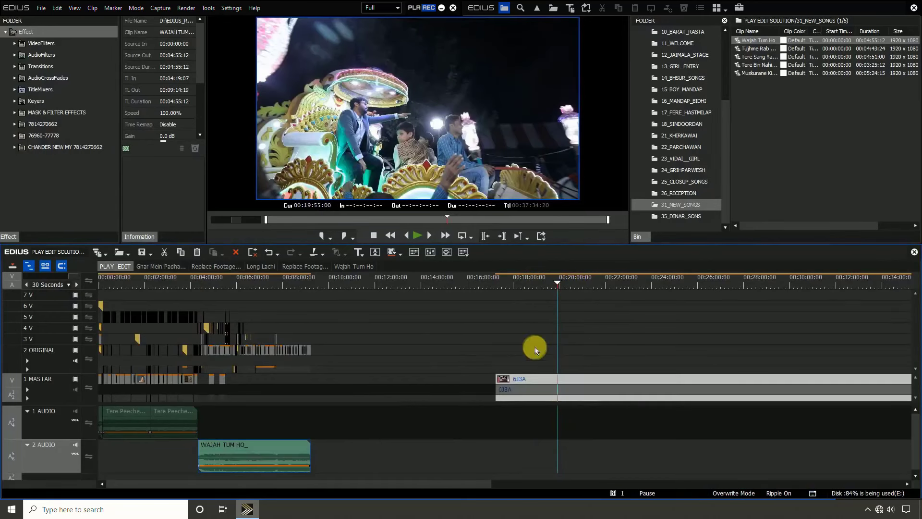
key(c)
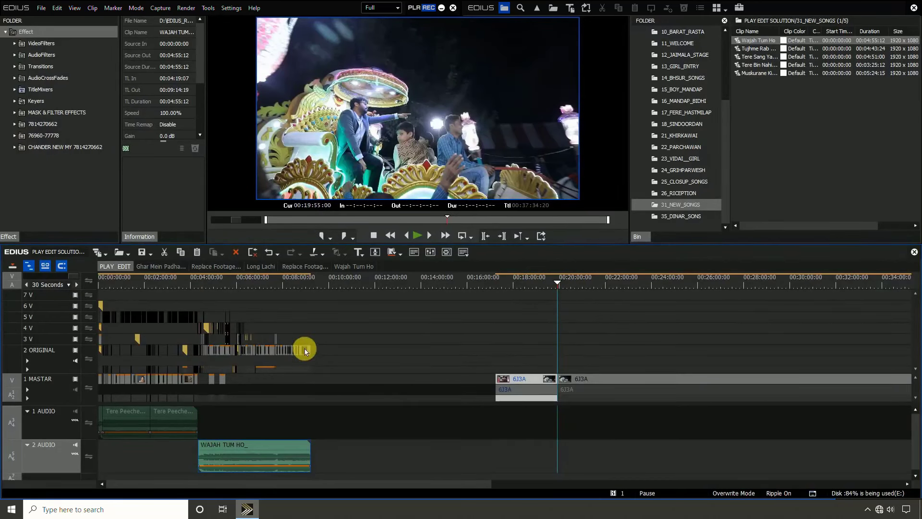
double_click(309, 350)
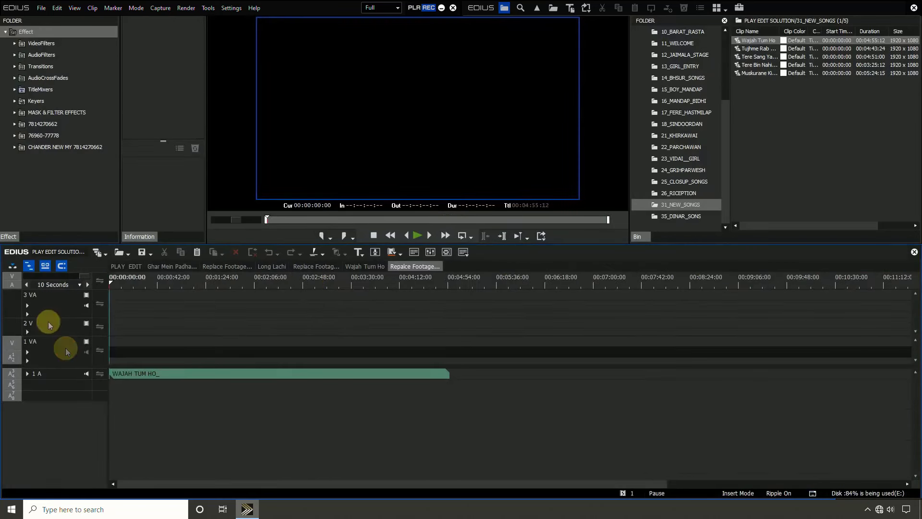
click(65, 348)
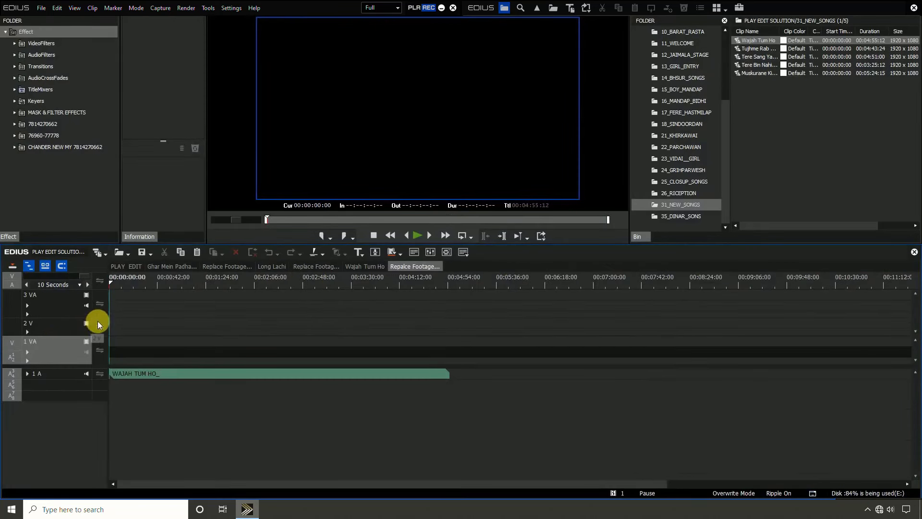
key(ctrl+v)
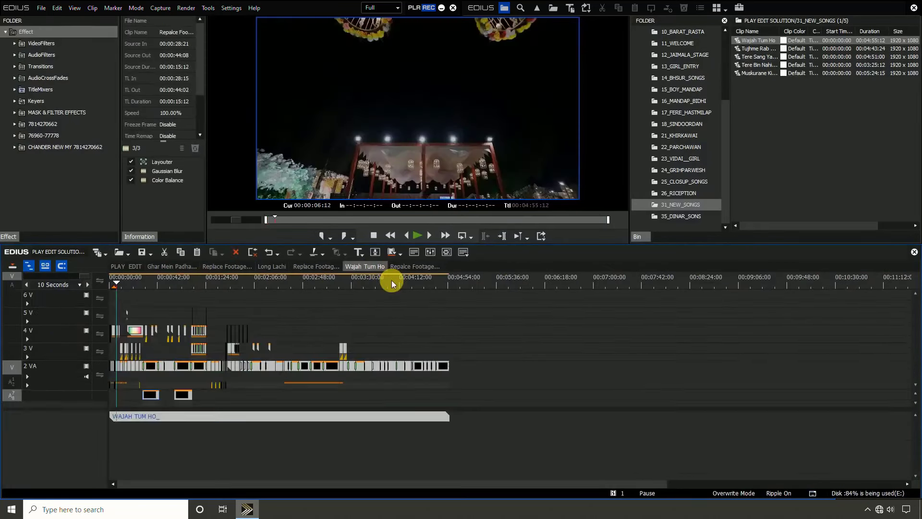
- Mute the 1 A audio track in the Wajah Tum Ho sequence and preview the filled song from its start to about 00:00:25:09
click(116, 282)
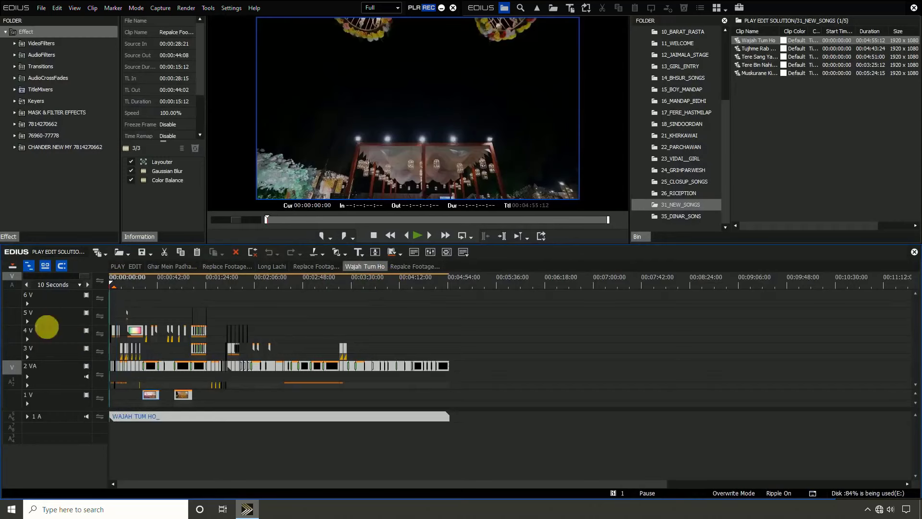
key(Home)
click(86, 416)
key(ctrl+KP_Add)
key(ctrl+KP_Add)
key(ctrl+KP_Add)
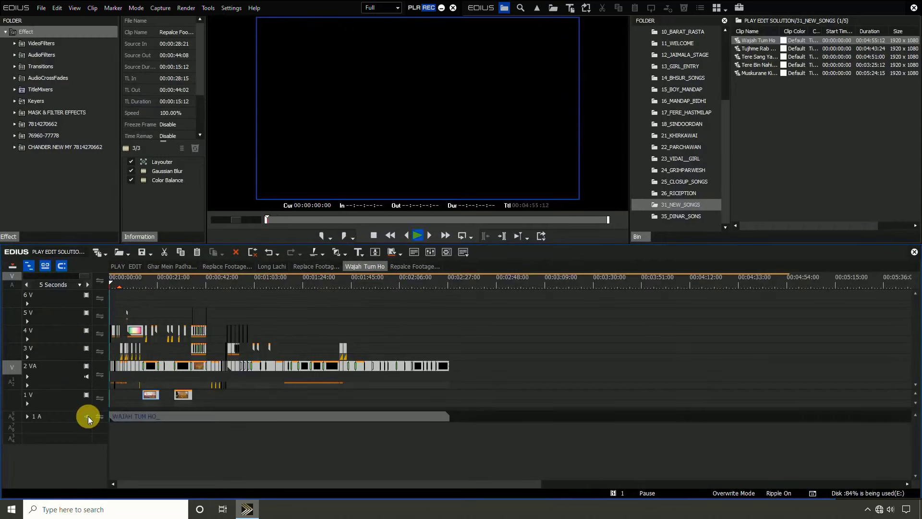
key(space)
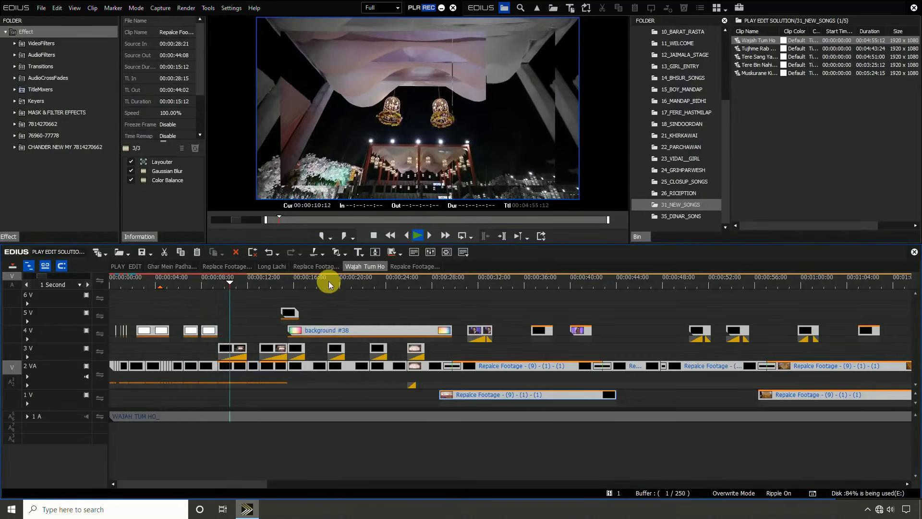
drag(329, 283, 402, 280)
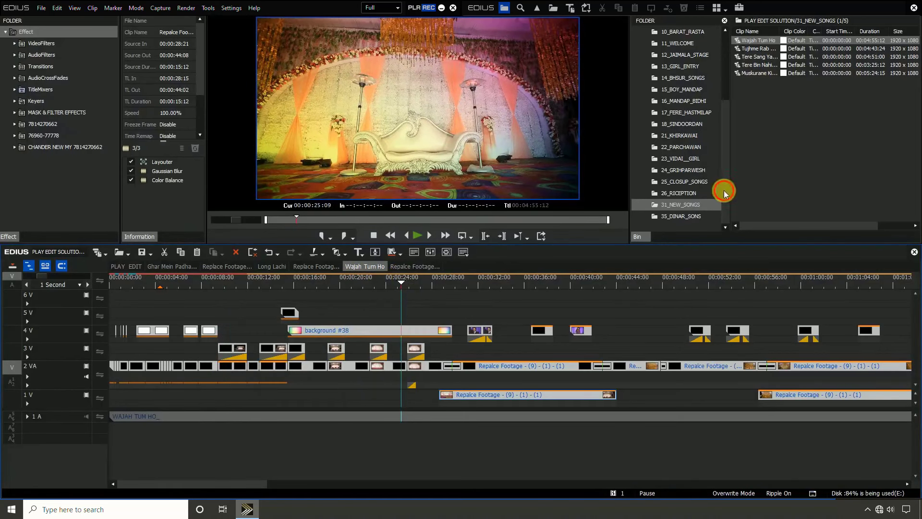
- Browse the song bins from 35_DINAR_SONS back to 21_KHIRKAWAI, widen the Clip Name column, and look over the whole PLAY EDIT SOLUTION folder list
click(695, 216)
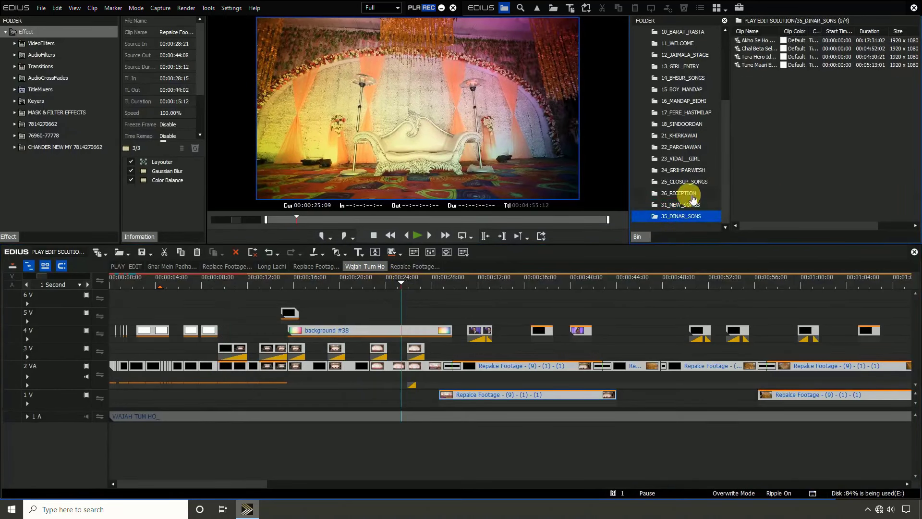
click(694, 197)
click(686, 182)
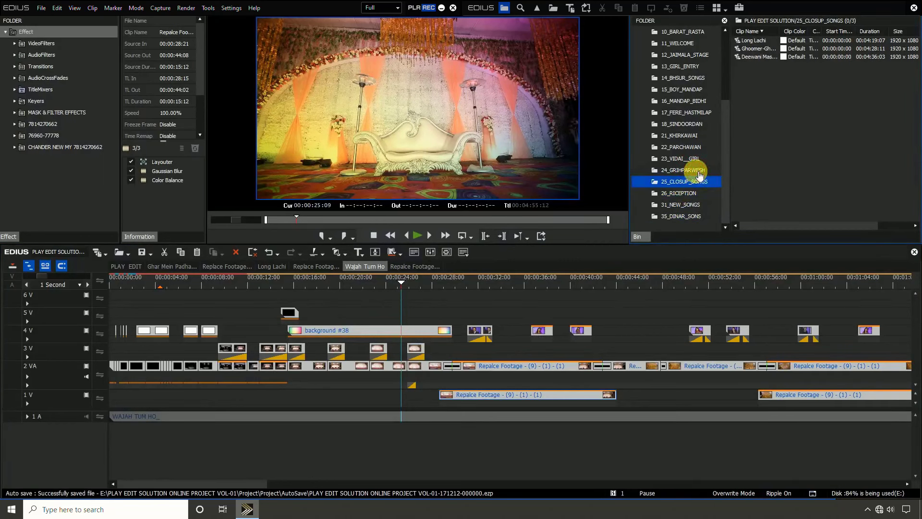
click(698, 171)
click(682, 160)
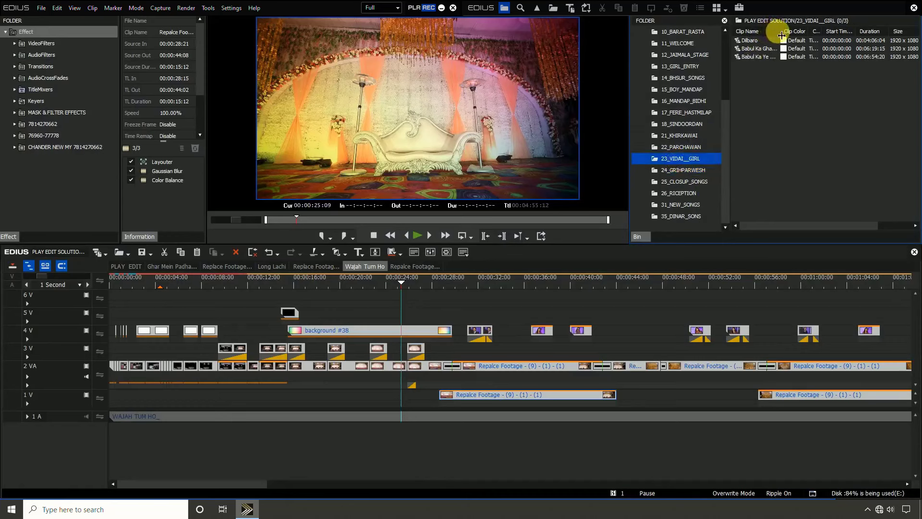
drag(781, 35, 798, 35)
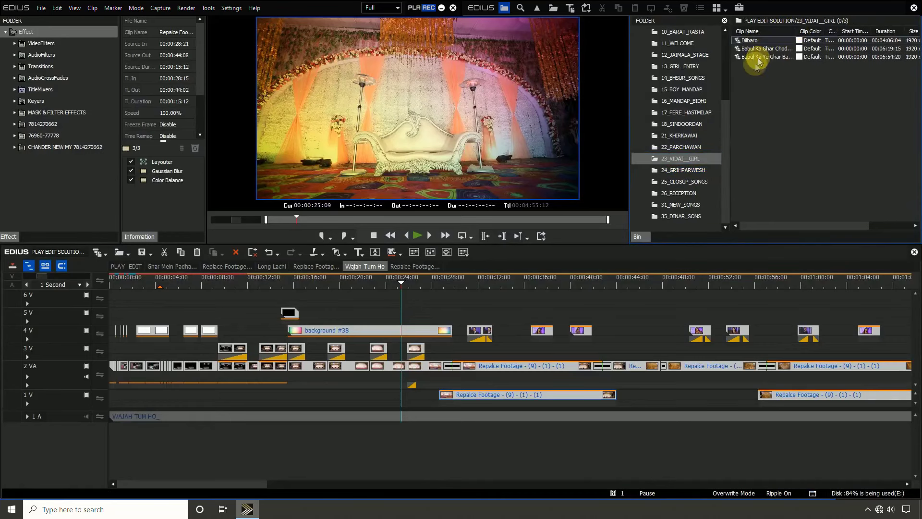
click(703, 148)
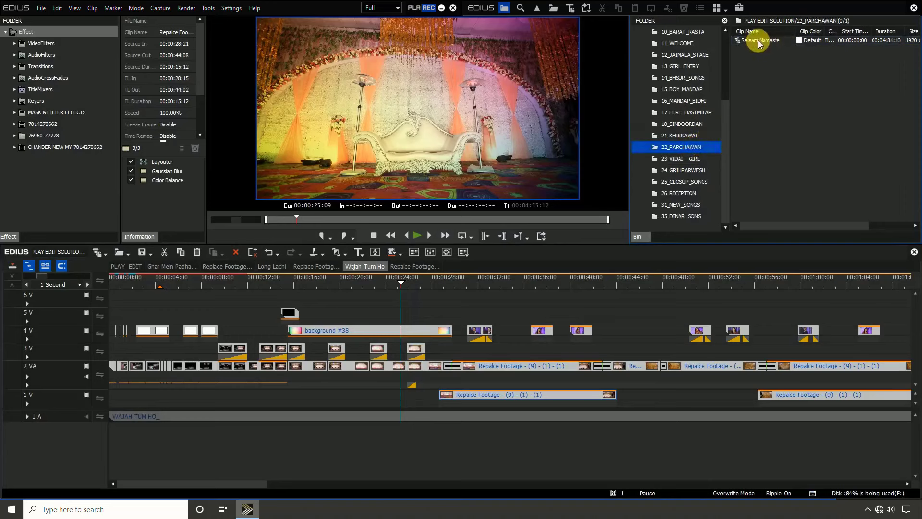
click(690, 137)
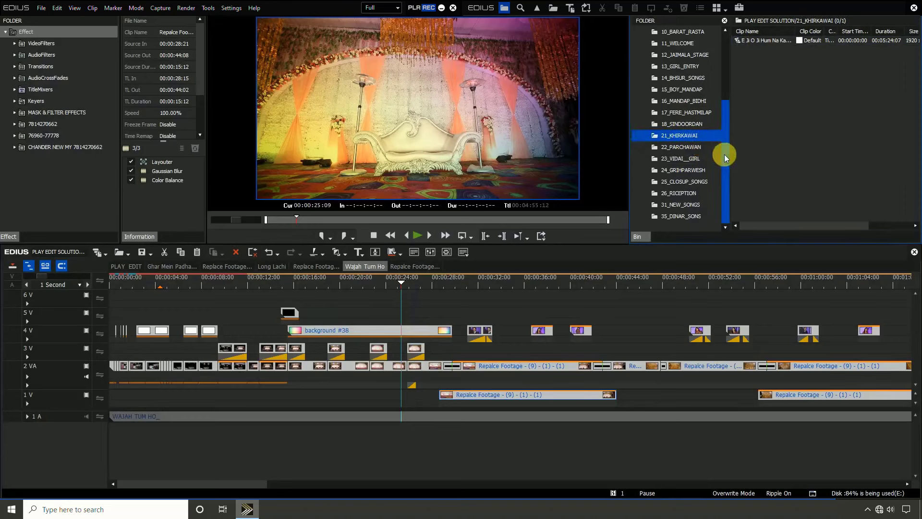
drag(725, 154, 725, 45)
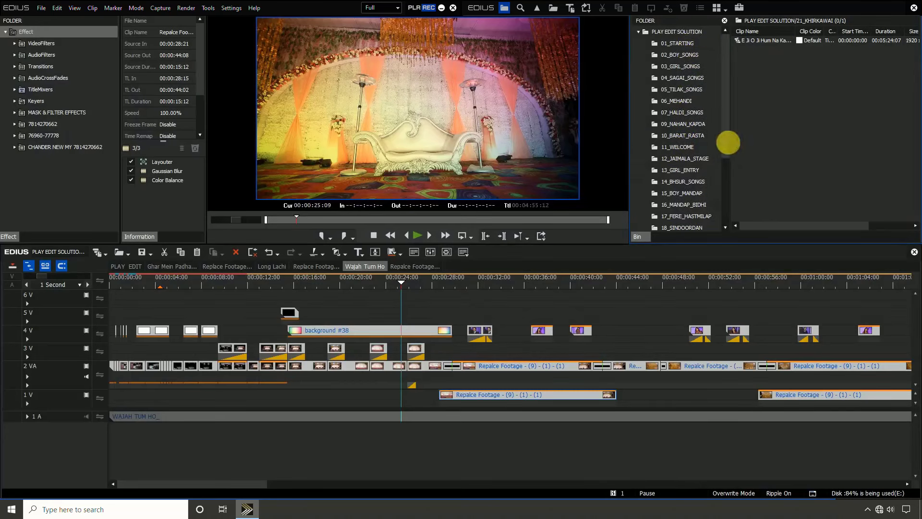
drag(725, 142, 724, 221)
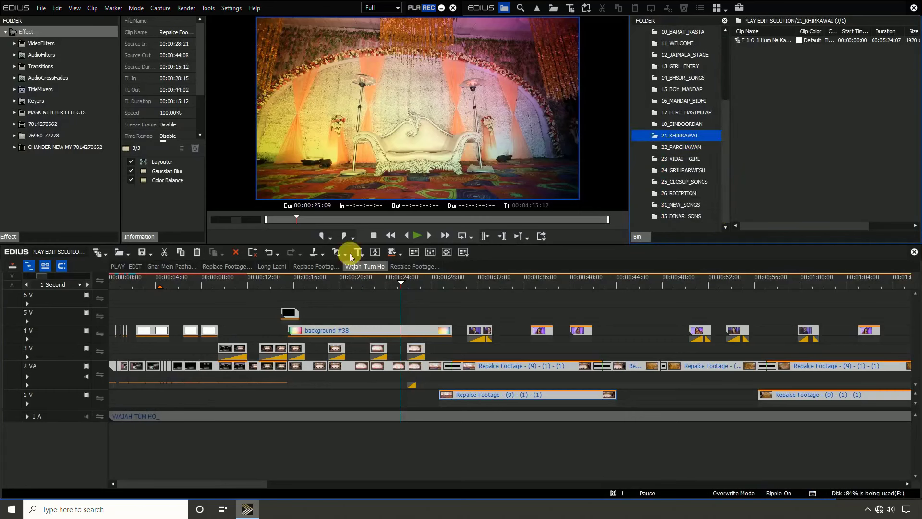
- Return to the PLAY EDIT sequence, close the PLAY EDIT FOOTAGE folder window and close all other open sequences
click(129, 267)
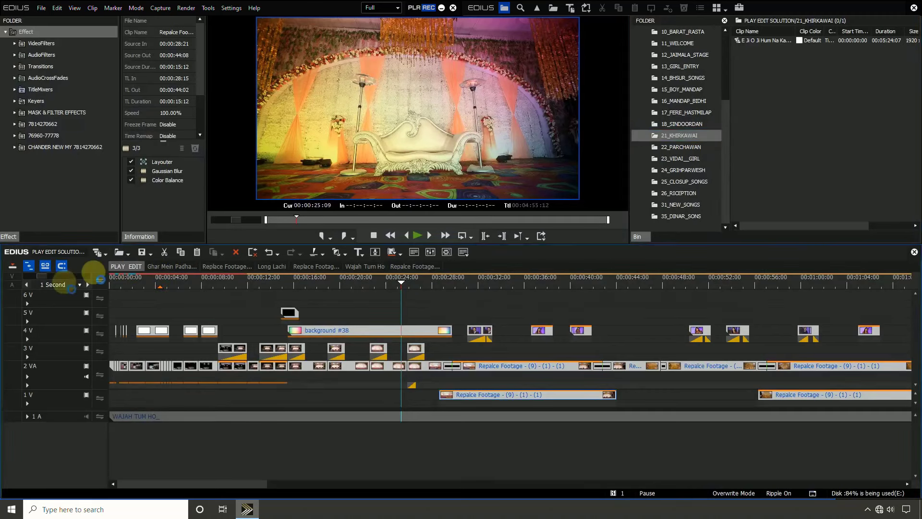
click(319, 281)
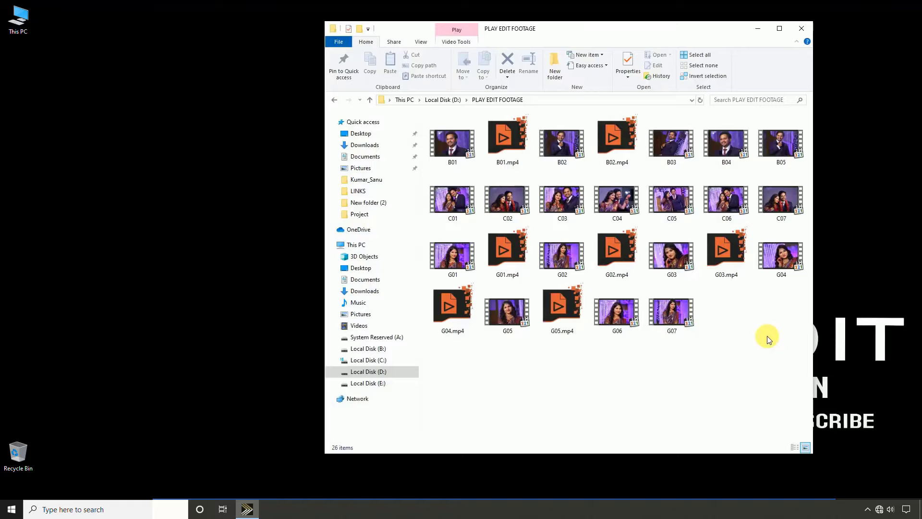
click(804, 29)
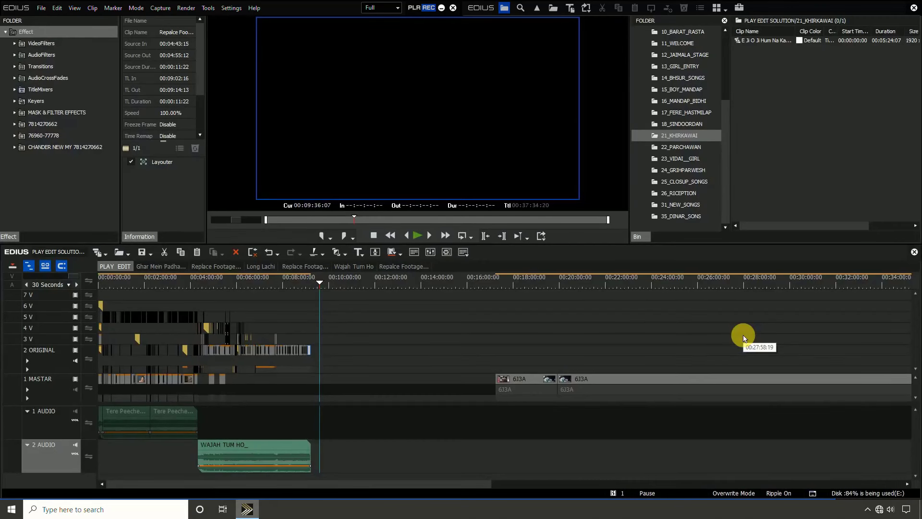
right_click(115, 266)
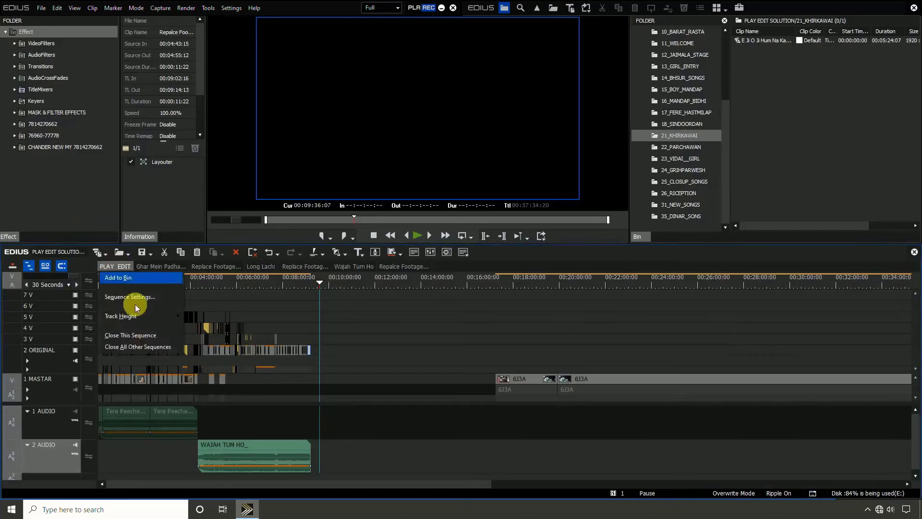
click(148, 346)
click(447, 394)
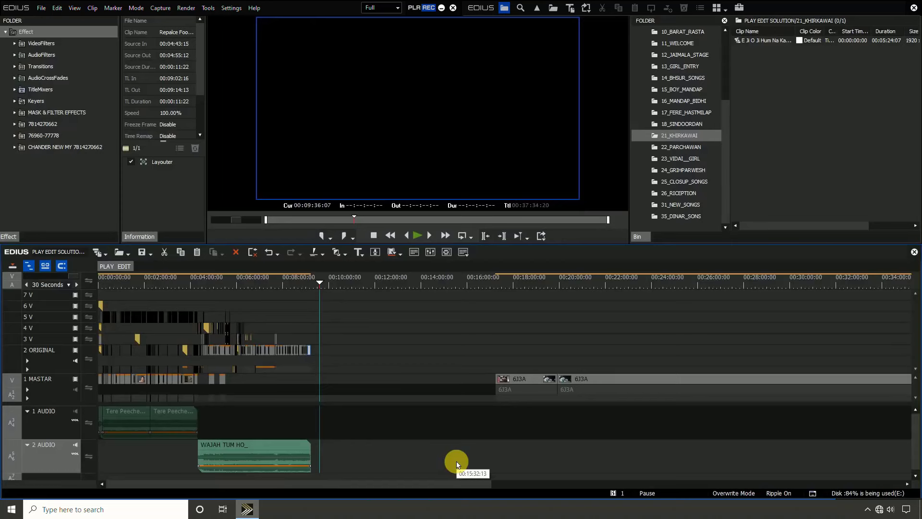
- Delete all song clips and both 6J3A clips from the PLAY EDIT timeline
click(127, 252)
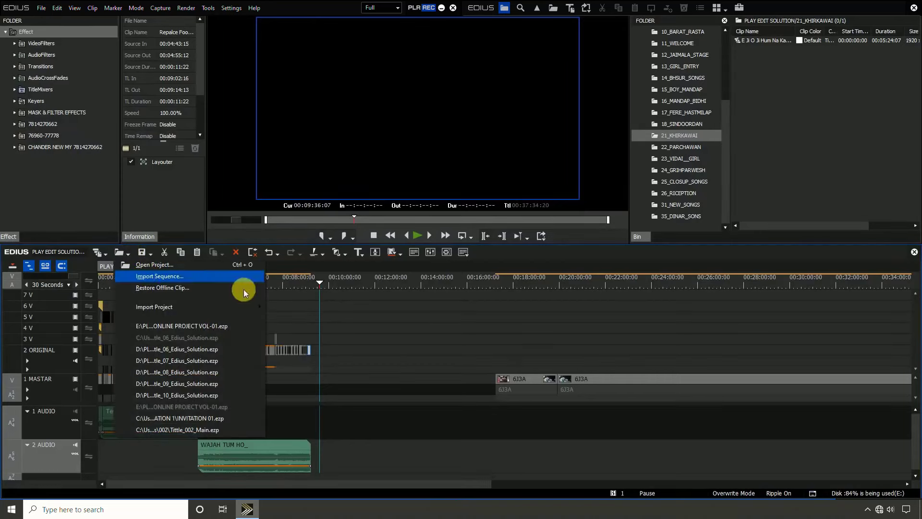
click(350, 335)
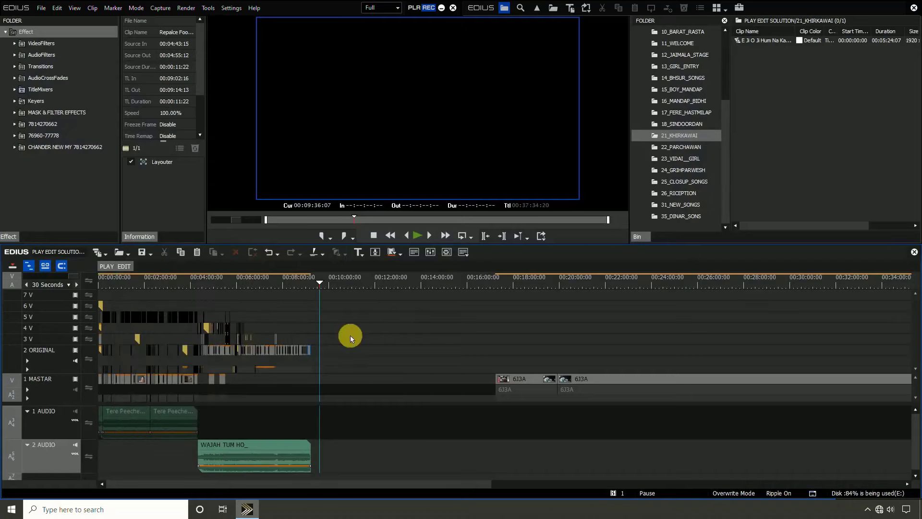
drag(354, 292, 35, 473)
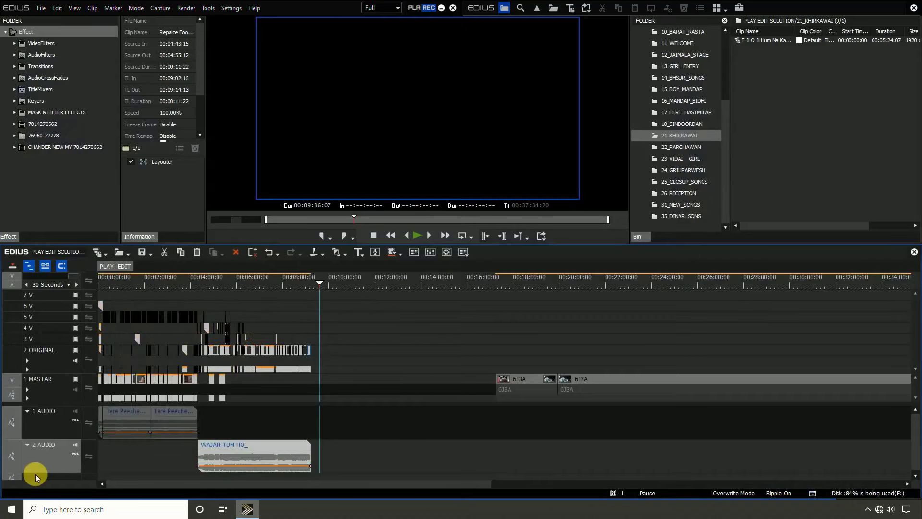
key(Delete)
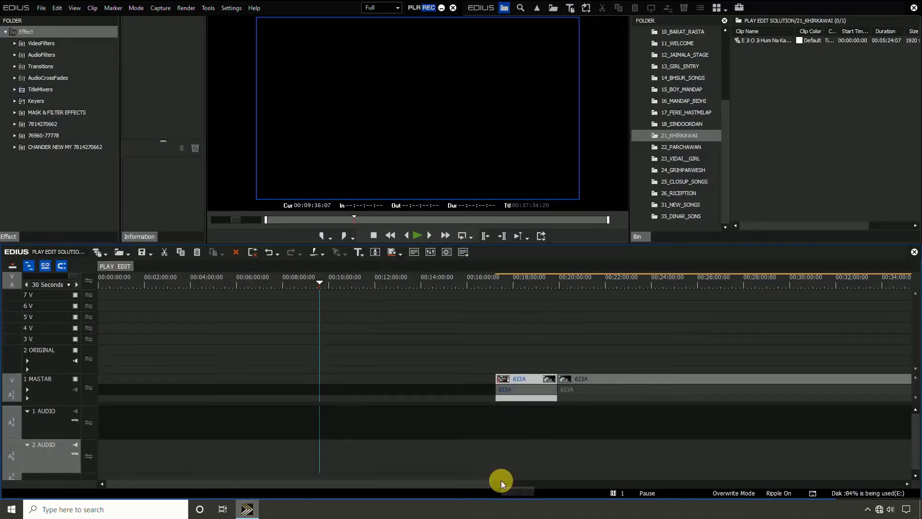
click(617, 380)
key(Delete)
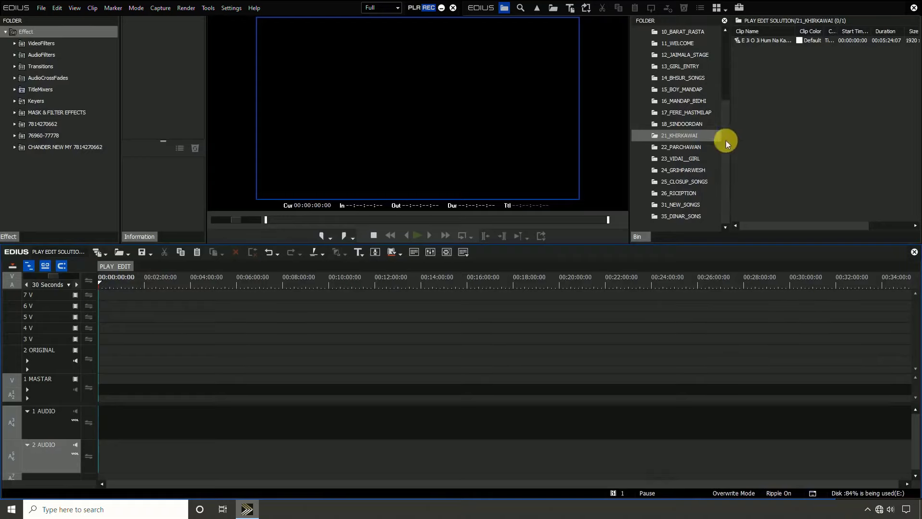
- Select the PLAY EDIT SOLUTION root bin and check the Project folder of SAMJHWAN JI PLAY EDIT SOLUTION on Local Disk (B:)
drag(725, 140, 721, 38)
click(690, 32)
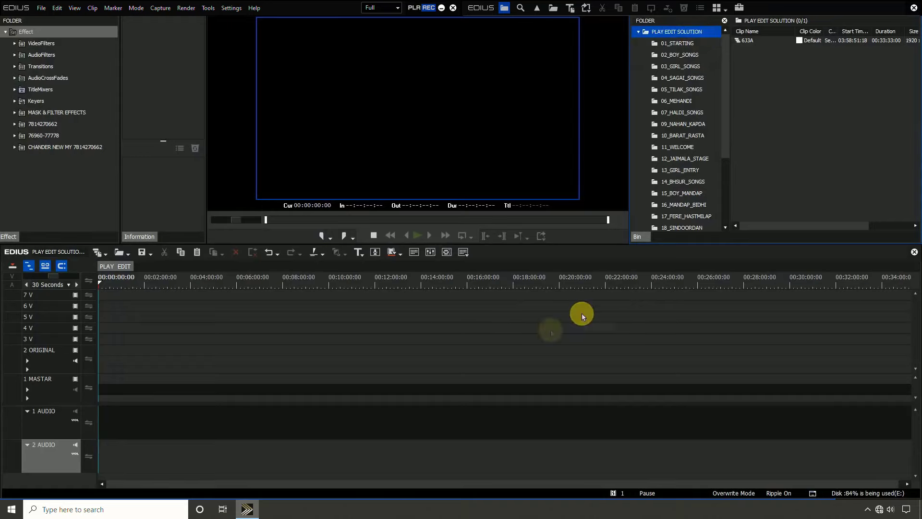
key(super+e)
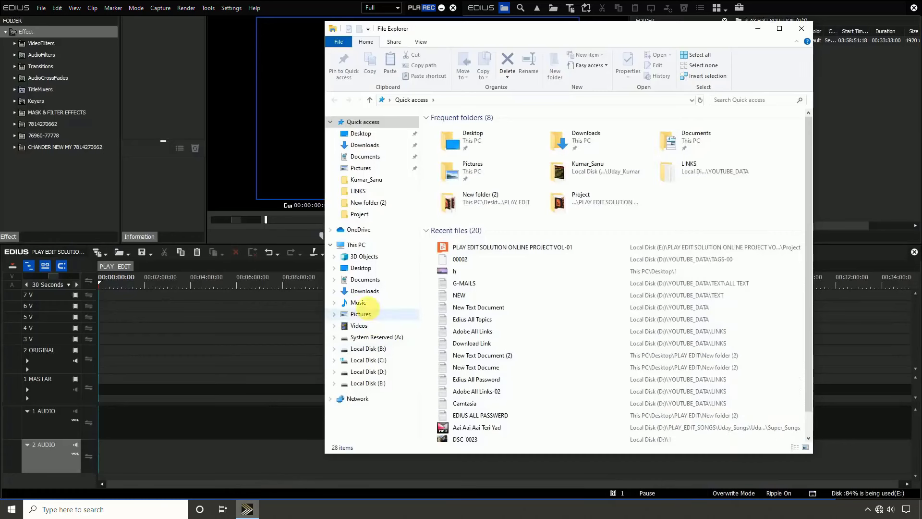
click(383, 350)
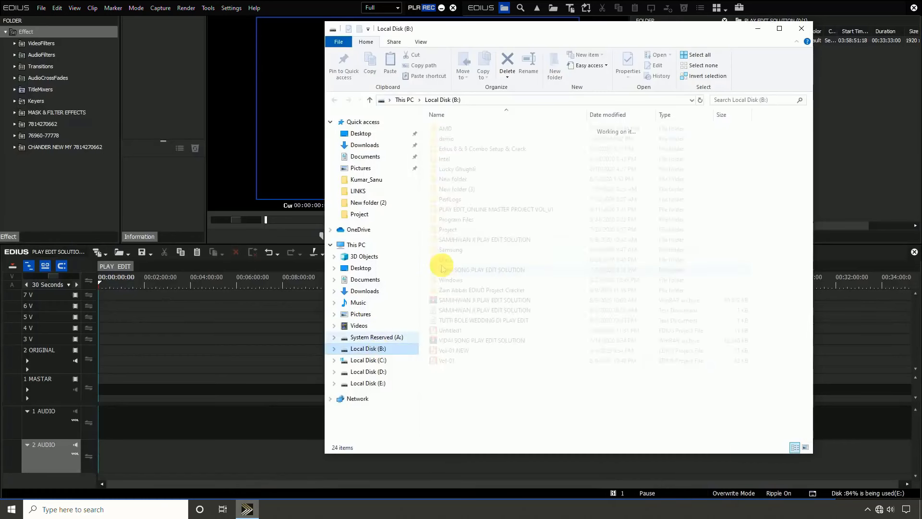
click(514, 210)
click(449, 240)
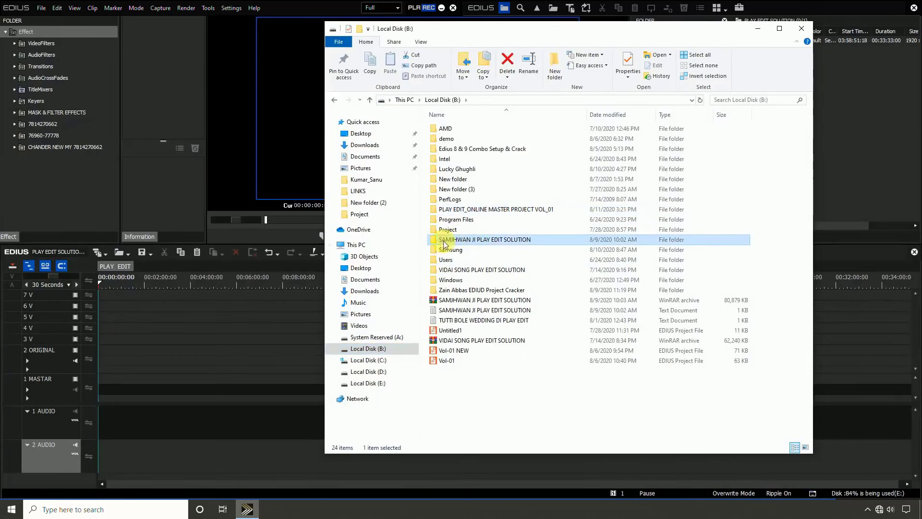
double_click(508, 240)
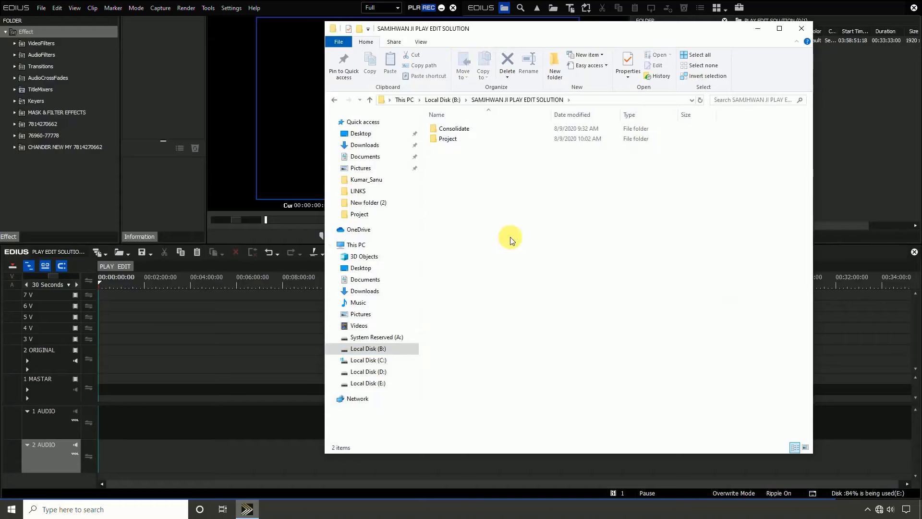
double_click(448, 140)
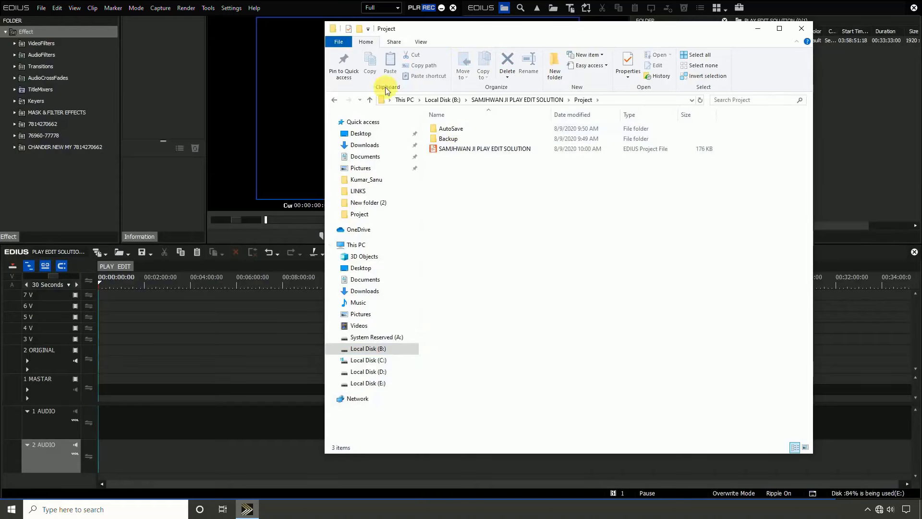
click(335, 99)
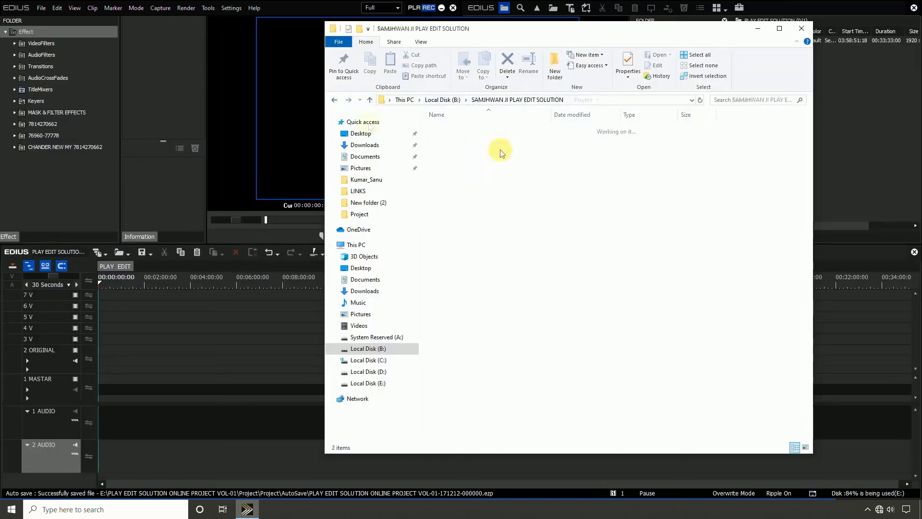
click(335, 100)
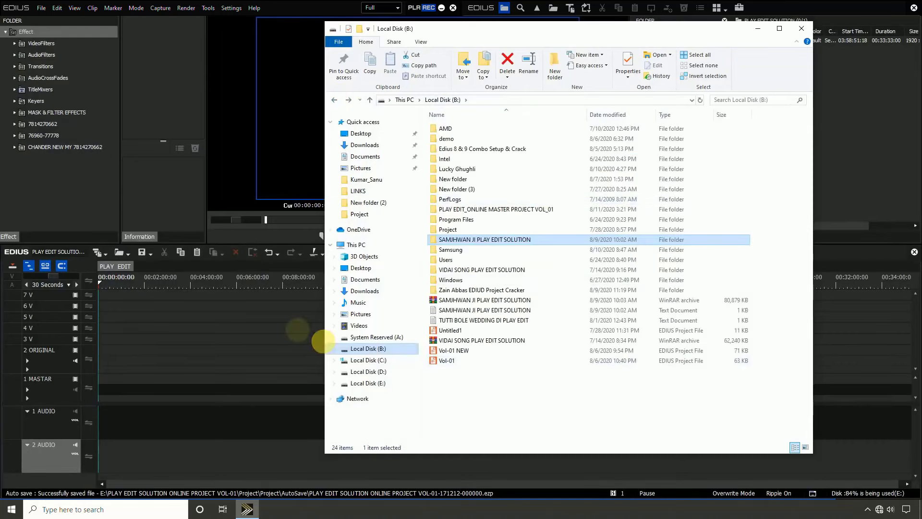
click(290, 312)
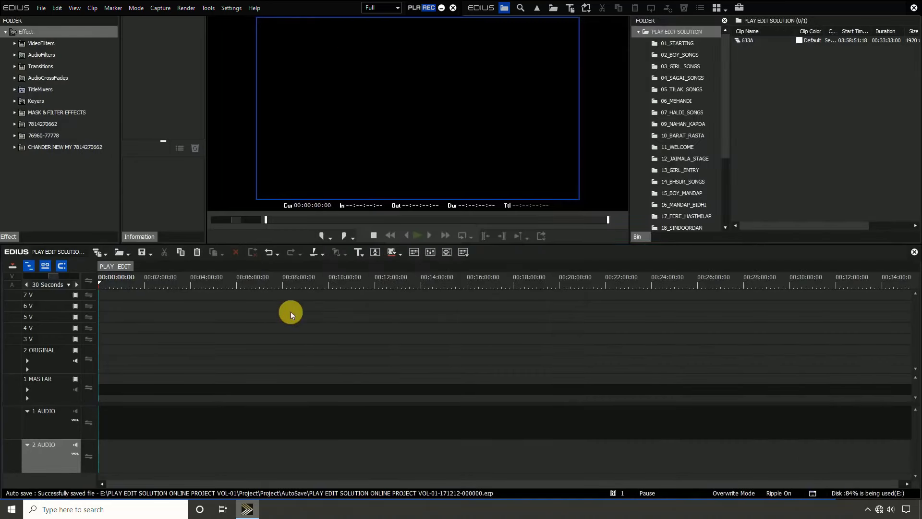
- Import the sequence from the SAMJHWAN JI PLAY EDIT SOLUTION project file on Local Disk (B:), with Import Bin enabled and no files copied
click(128, 253)
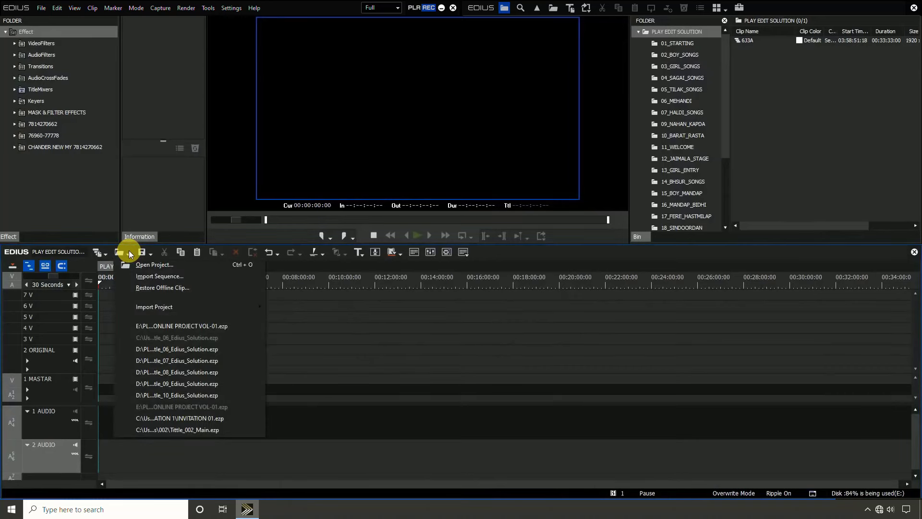
click(150, 278)
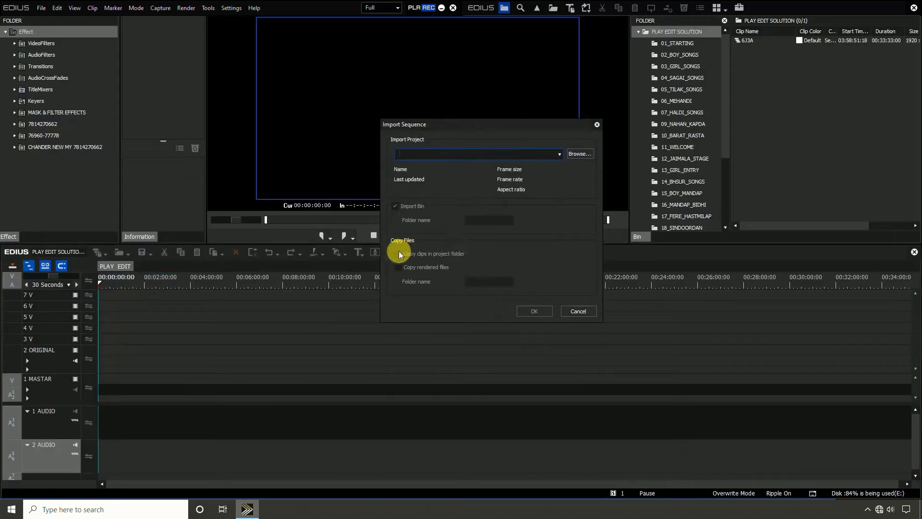
click(583, 153)
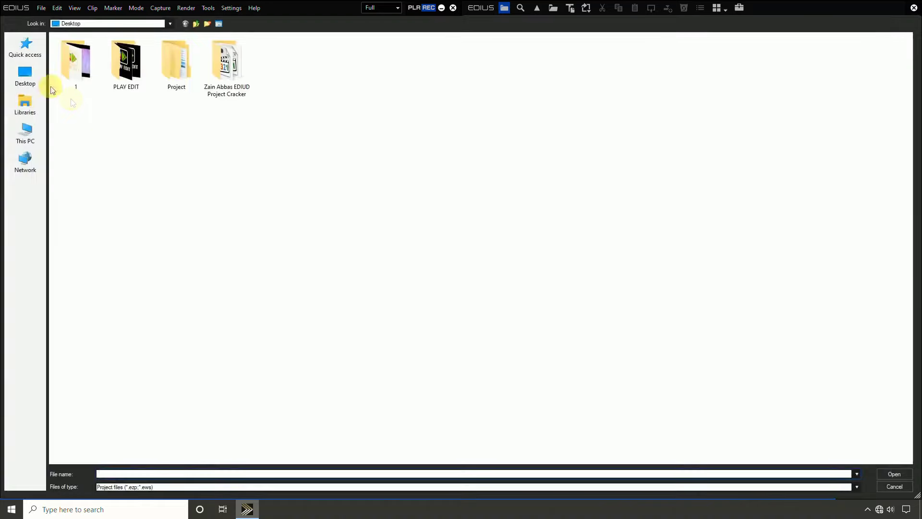
click(25, 132)
double_click(231, 77)
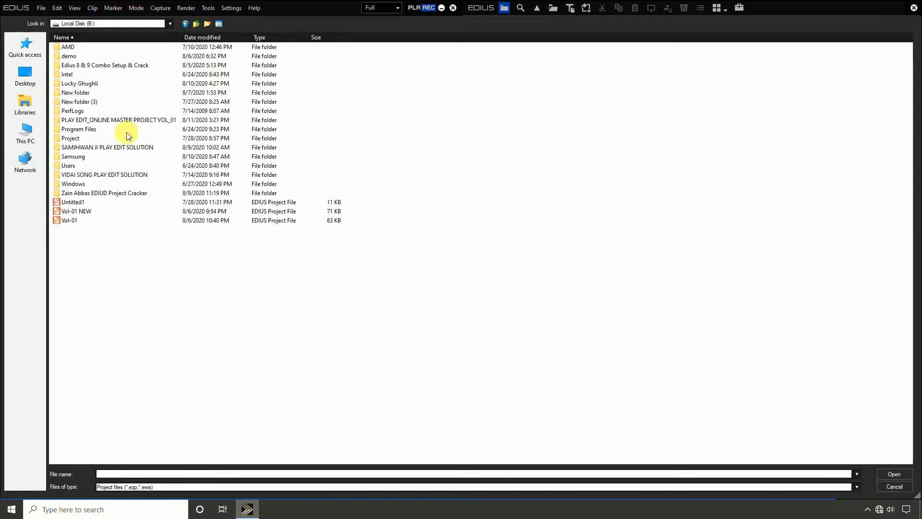
double_click(97, 146)
double_click(78, 58)
click(78, 65)
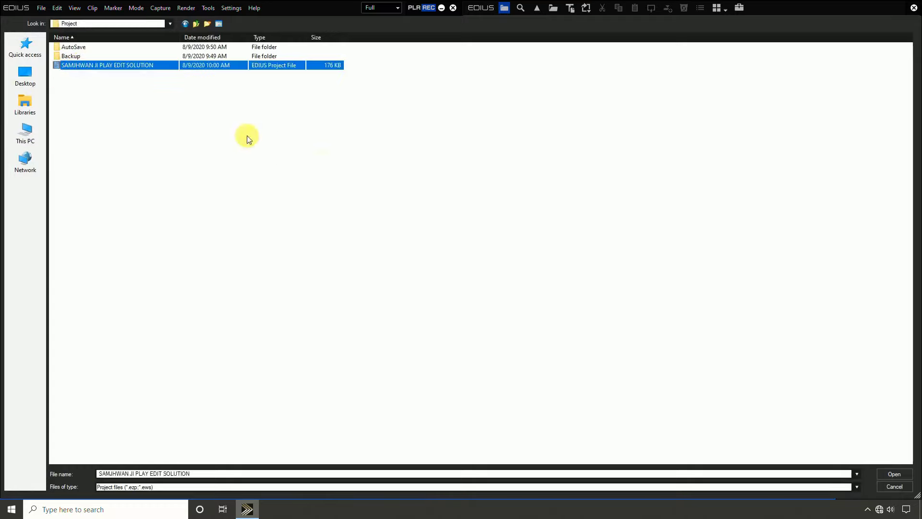
click(901, 478)
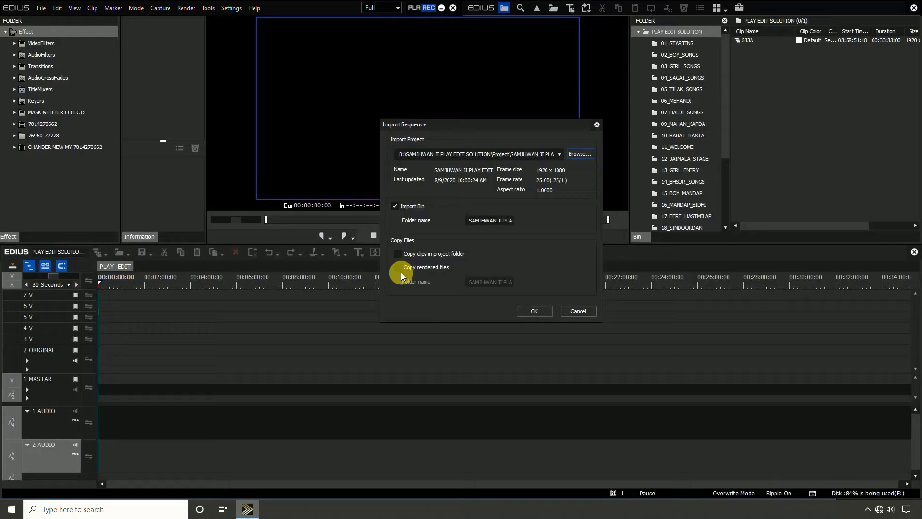
click(532, 311)
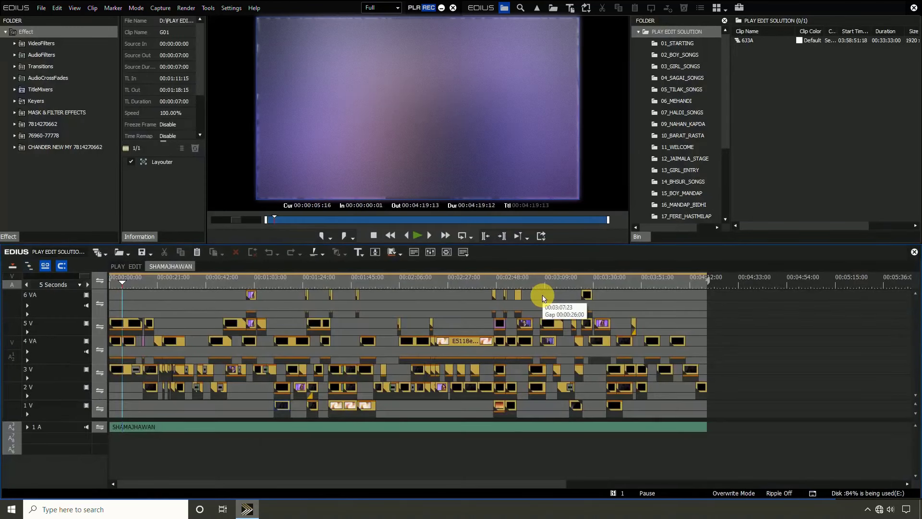
- Add the imported SHAMAJHAWAN sequence to the SAMJHWAN JI PLAY EDIT SOLUTION bin
drag(728, 127, 725, 205)
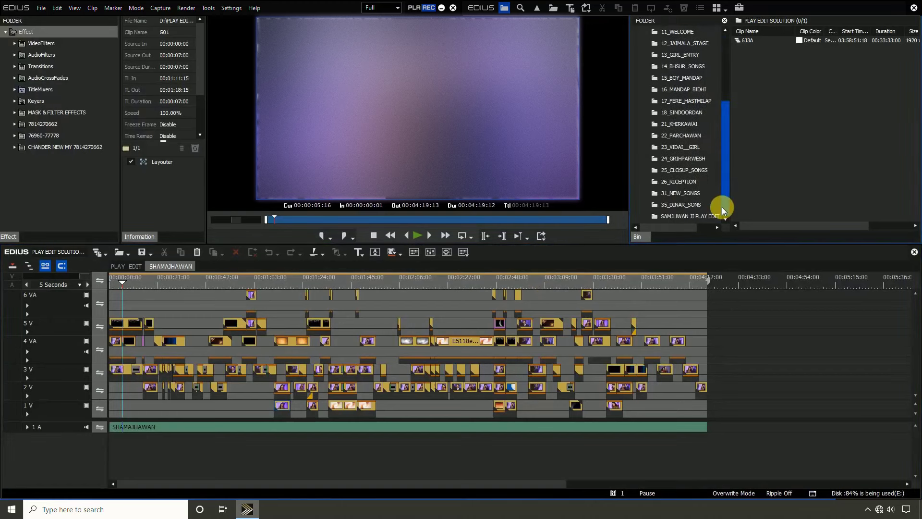
click(677, 217)
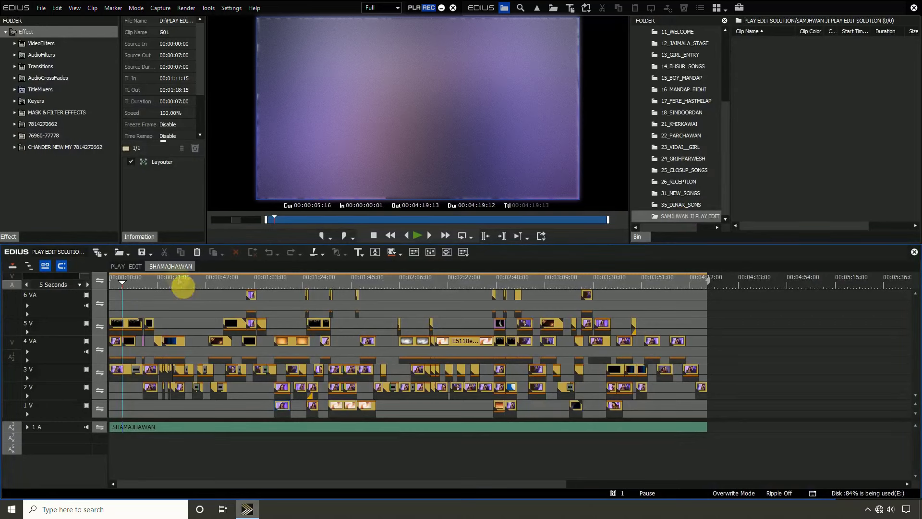
drag(163, 268, 827, 104)
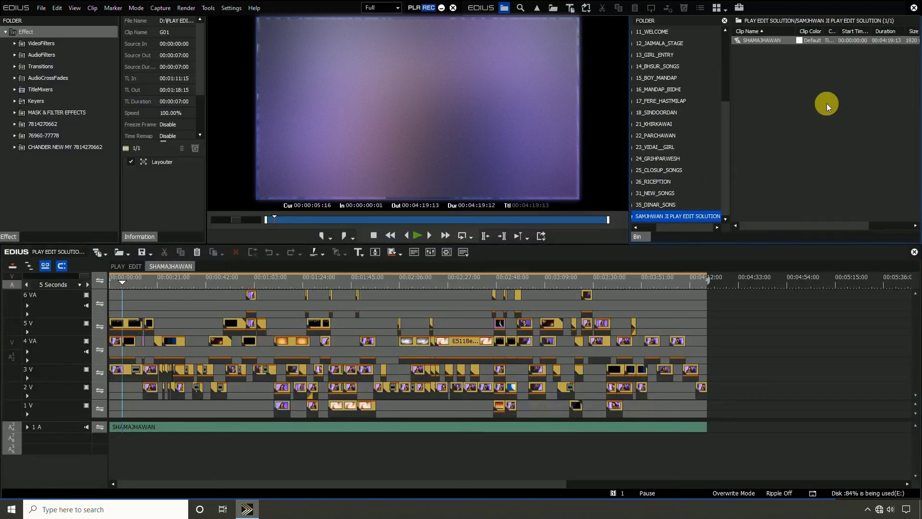
click(682, 226)
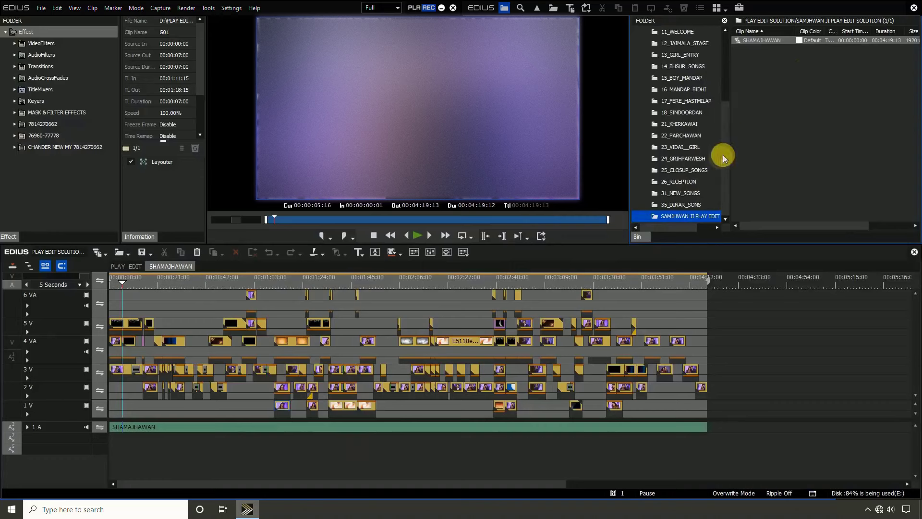
- Move the SHAMAJHAWAN sequence from the SAMJHWAN JI PLAY EDIT SOLUTION bin to the 04_SAGAI_SONGS bin by cutting and pasting it
right_click(761, 41)
click(790, 47)
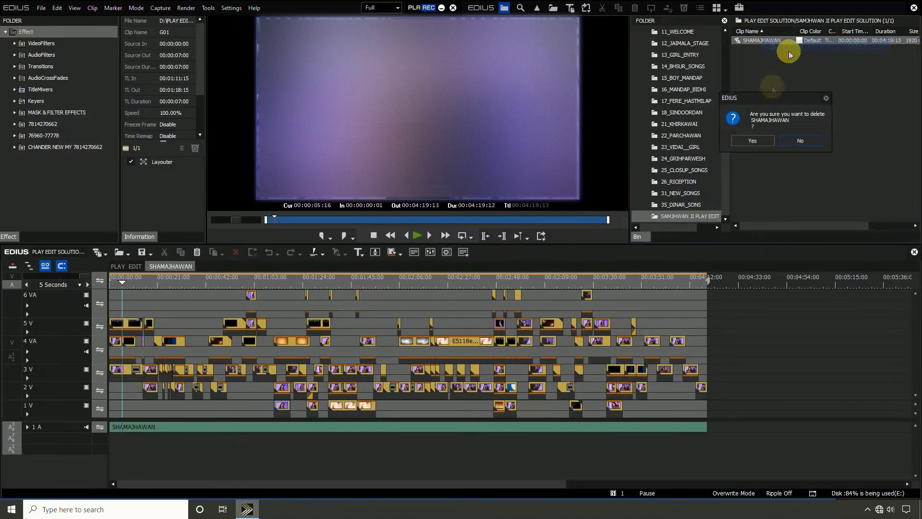
click(755, 142)
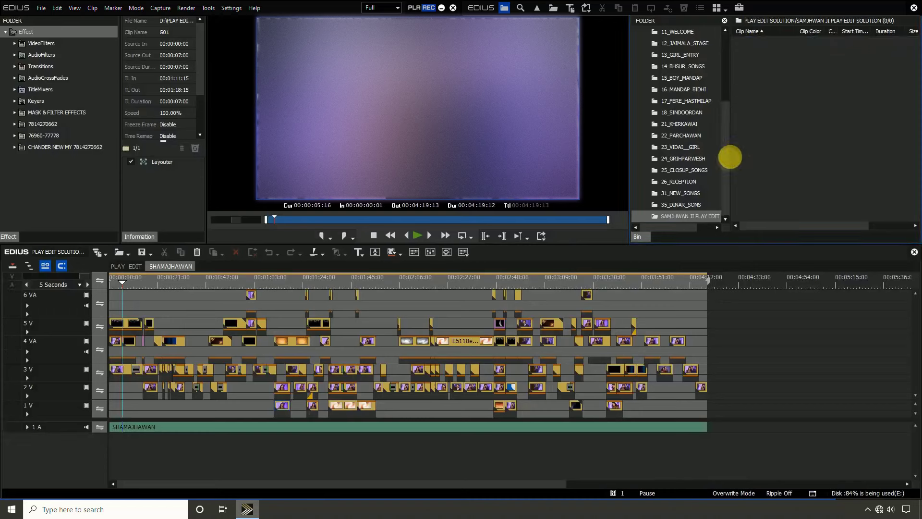
drag(728, 161, 725, 53)
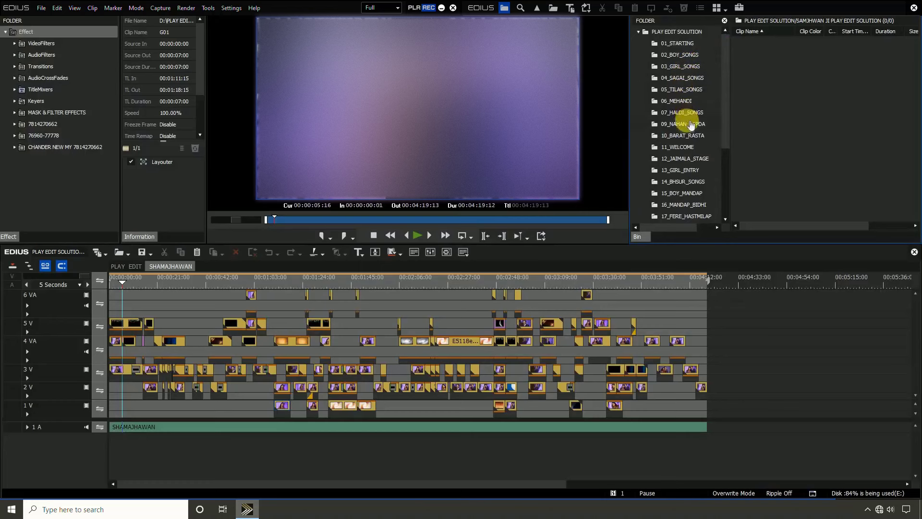
click(684, 78)
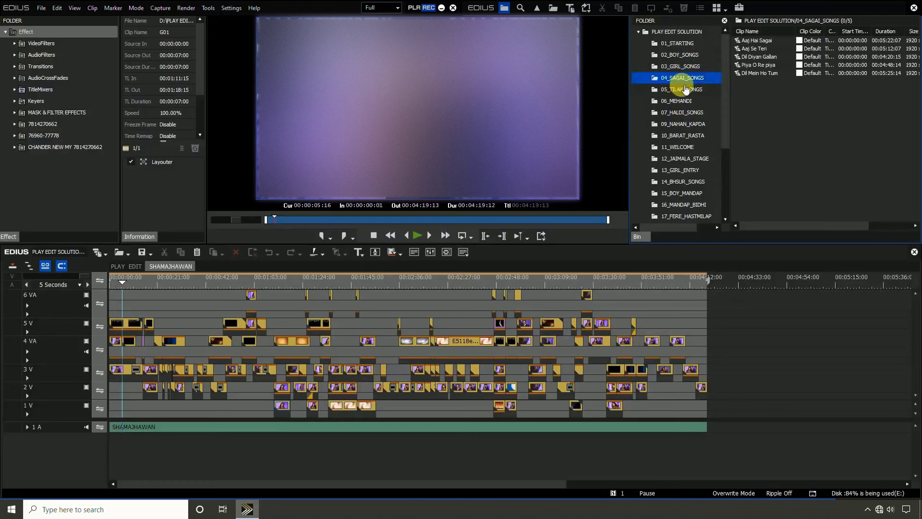
right_click(756, 100)
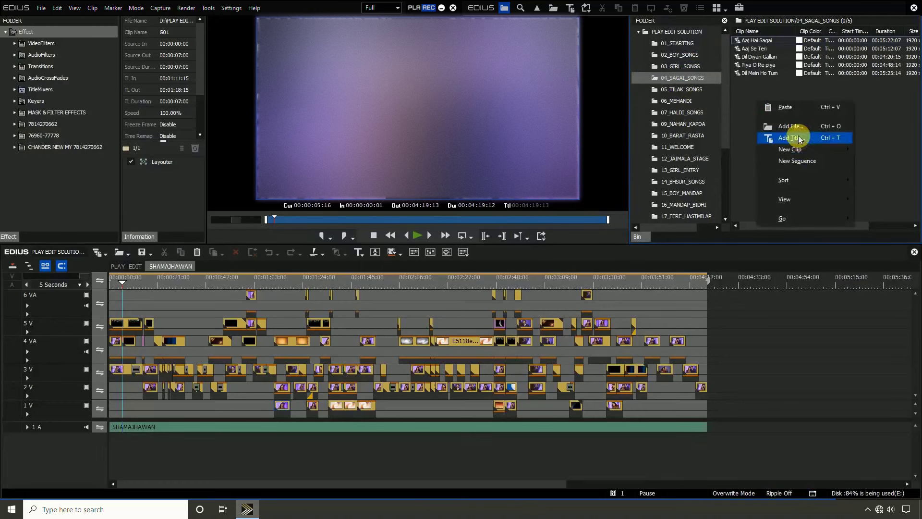
click(788, 107)
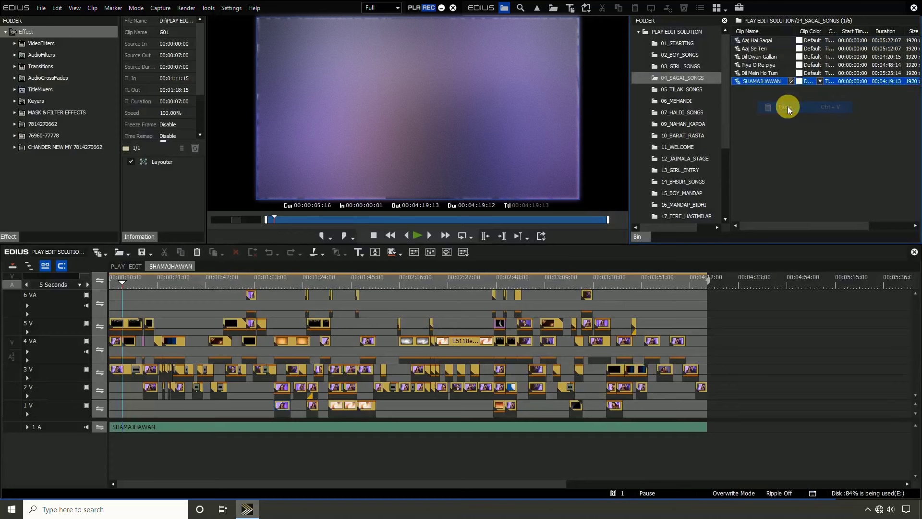
click(743, 83)
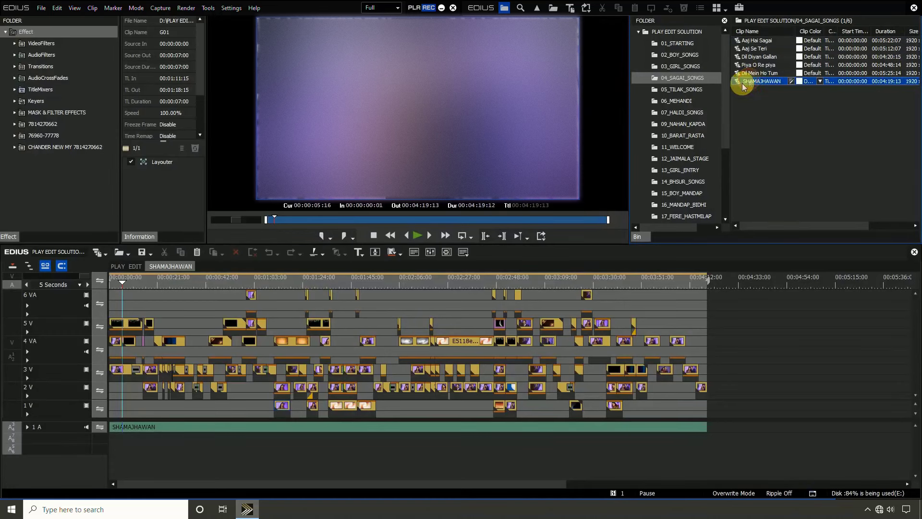
- Close the SHAMAJHAWAN sequence, leaving only PLAY EDIT open on the timeline
click(122, 267)
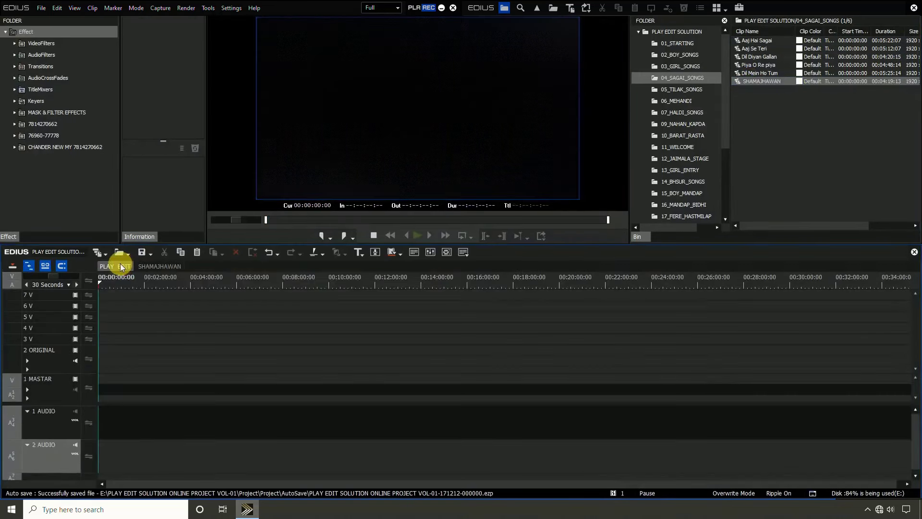
right_click(120, 266)
click(138, 348)
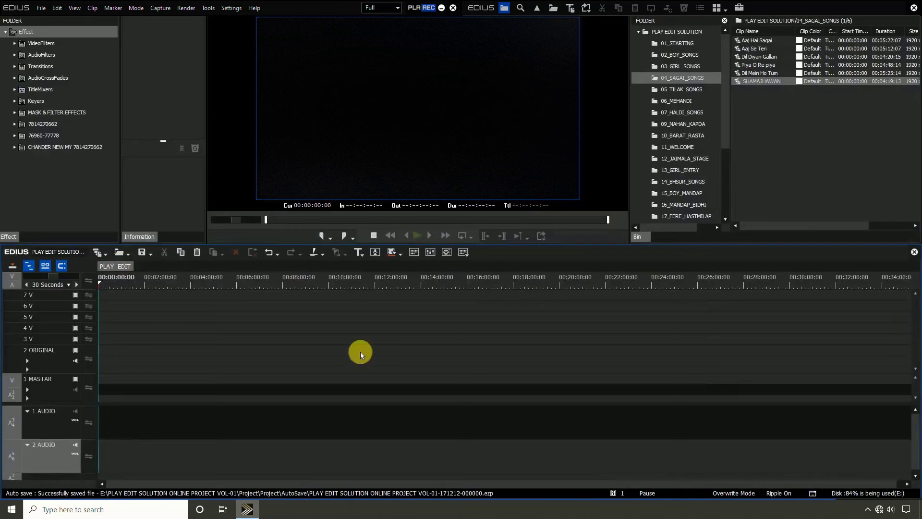
- Reopen the SHAMAJHAWAN sequence from the 04_SAGAI_SONGS bin, and return to PLAY EDIT and the PLAY EDIT SOLUTION root bin
double_click(763, 81)
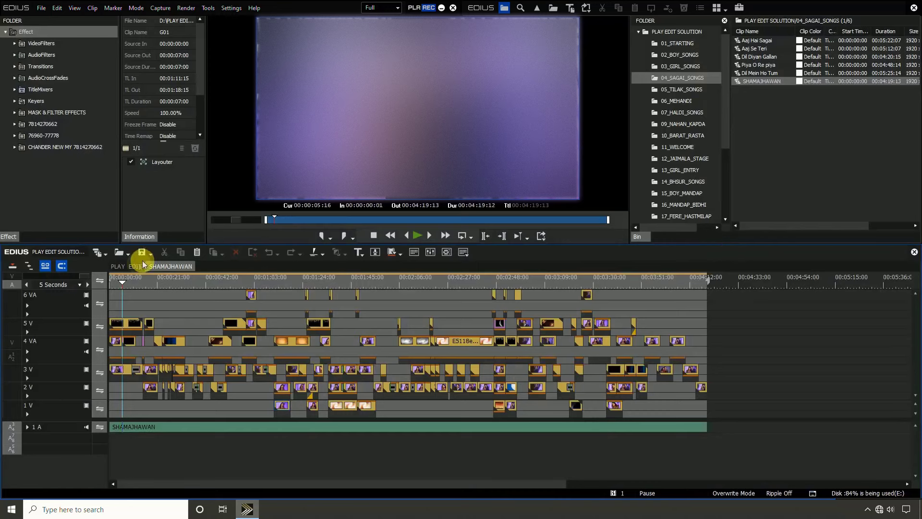
click(128, 266)
click(690, 30)
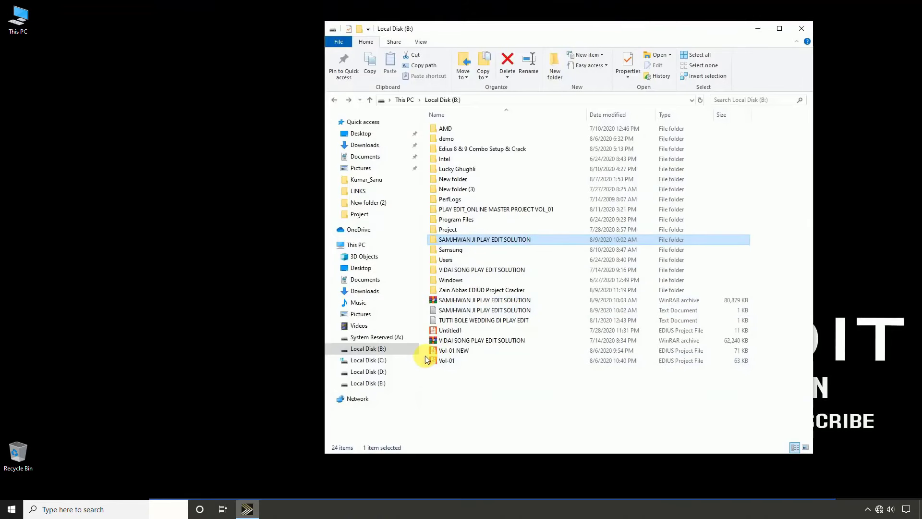
- In File Explorer, check the size and contents of the PLAY EDIT SOLUTION ONLINE PROJECT VOL-01 folder on Local Disk (E:) in its properties
click(374, 384)
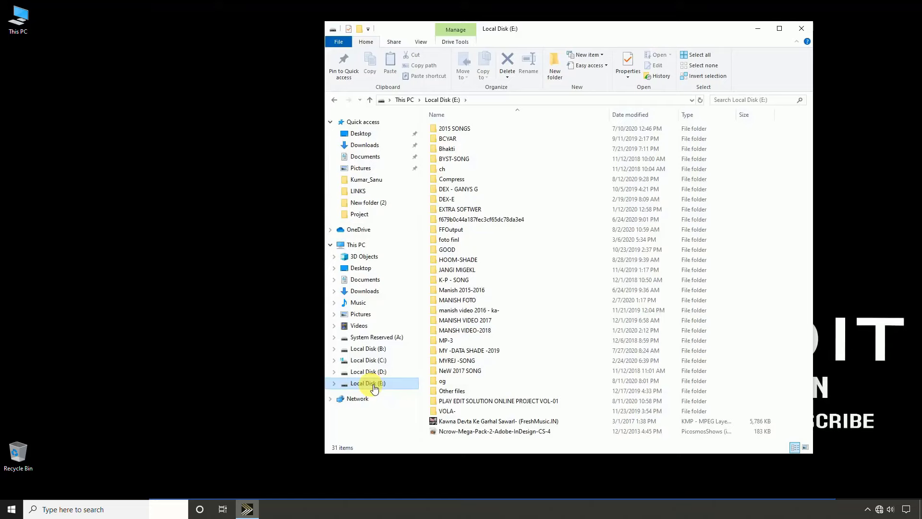
click(478, 403)
right_click(479, 405)
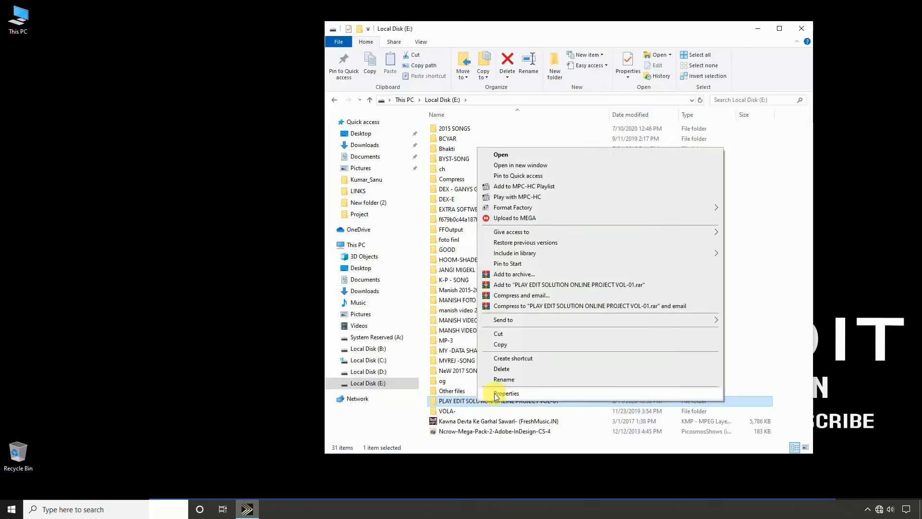
click(498, 392)
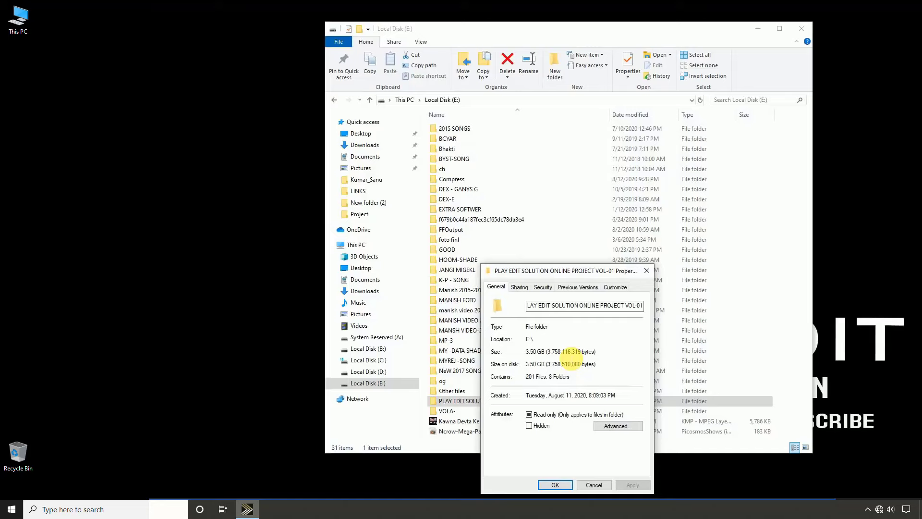
click(647, 270)
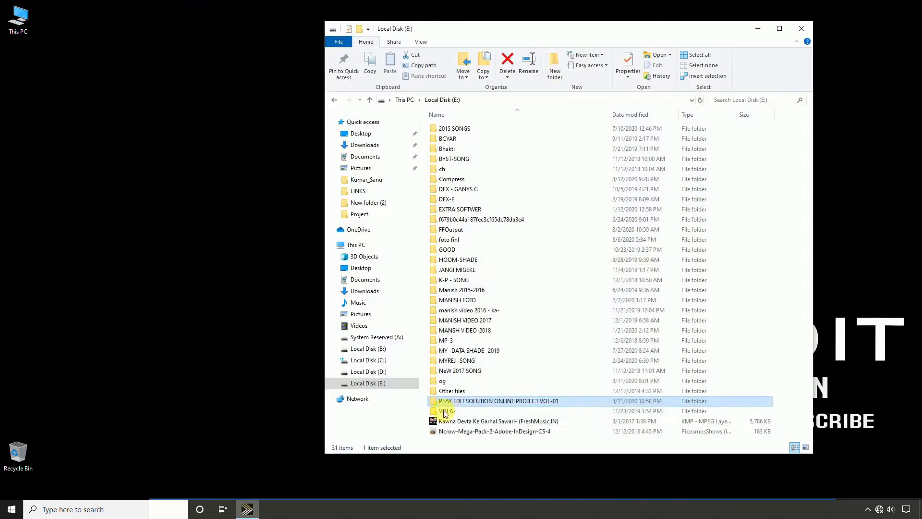
right_click(547, 401)
click(565, 395)
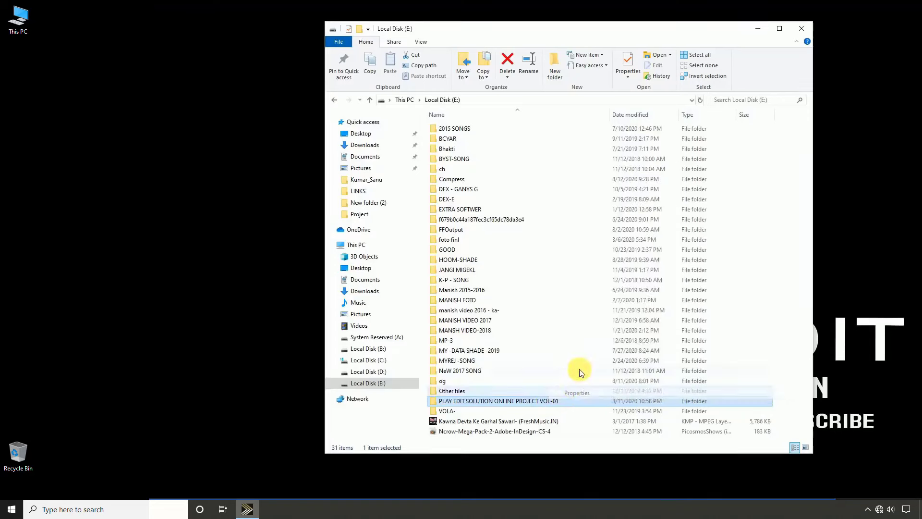
click(716, 271)
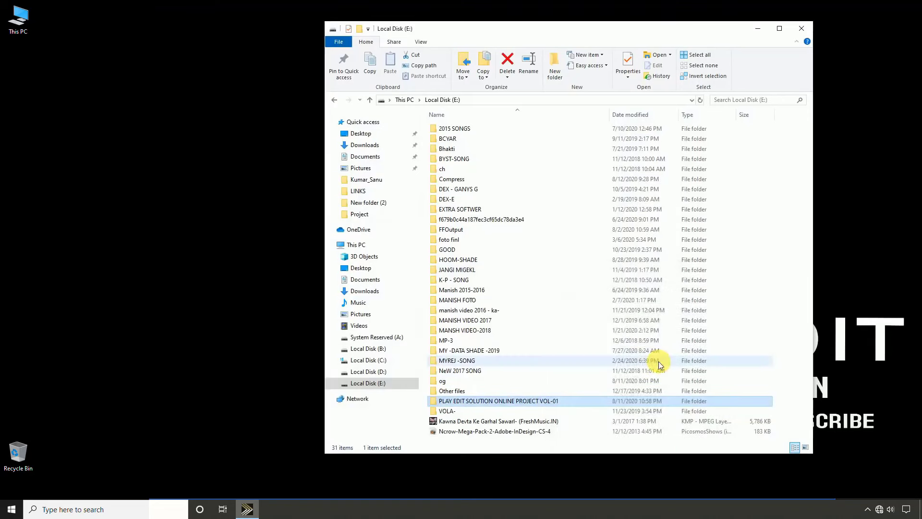